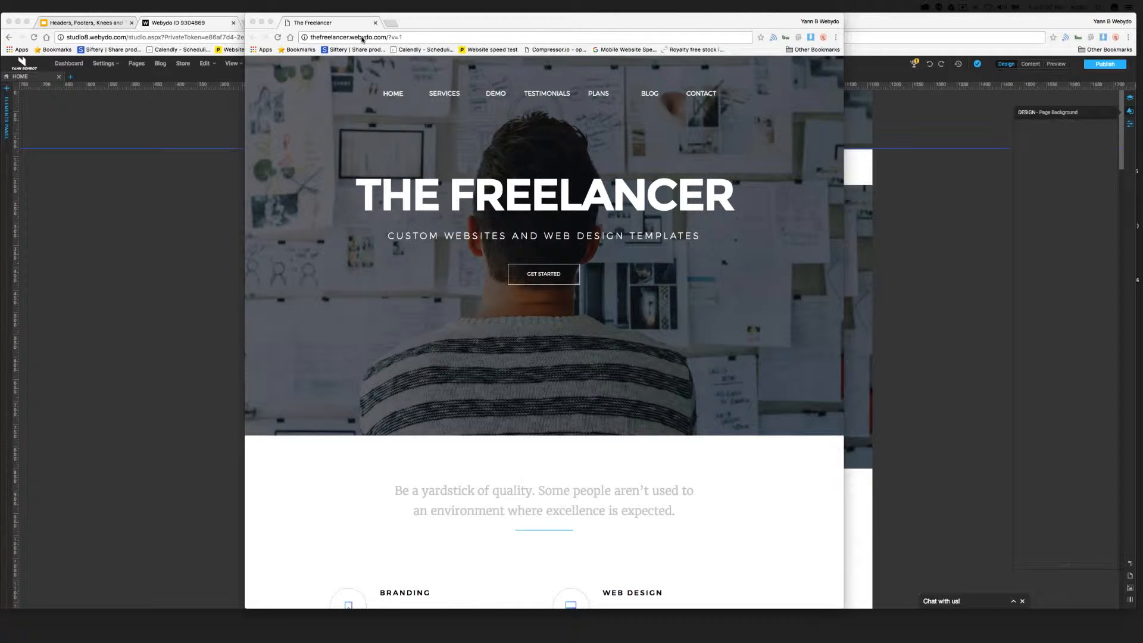
# Copy the published site's web address from the browser's address bar.
pyautogui.click(344, 37)
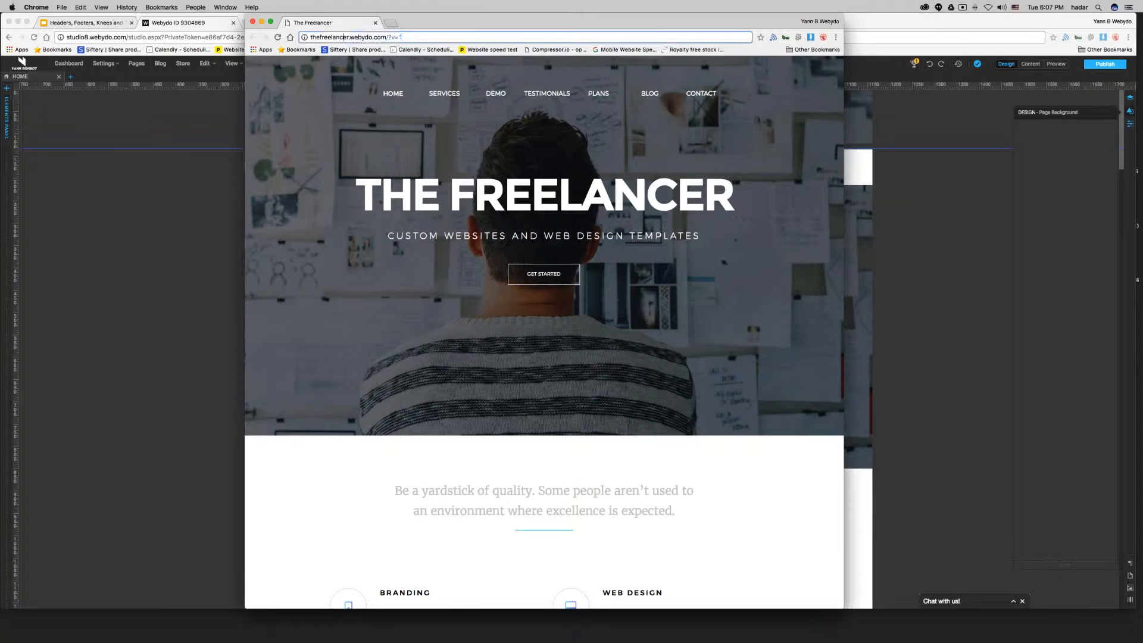
pyautogui.press('super+c')
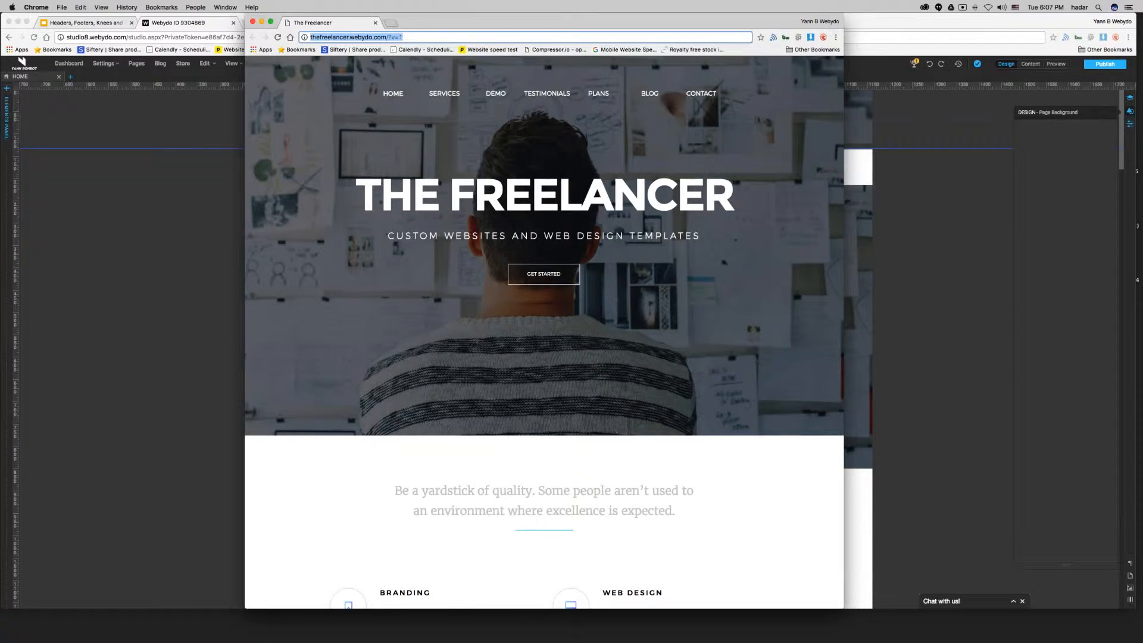
pyautogui.press('super+Tab')
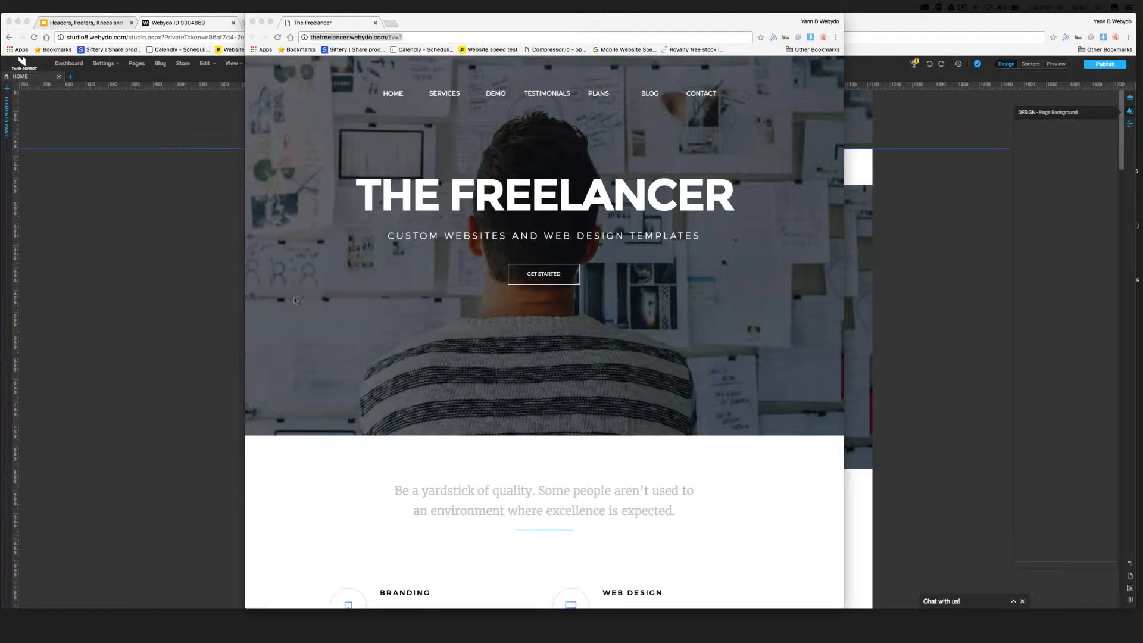
# Scroll through the published home page to examine how its header behaves.
pyautogui.scroll(-5, 294, 299)
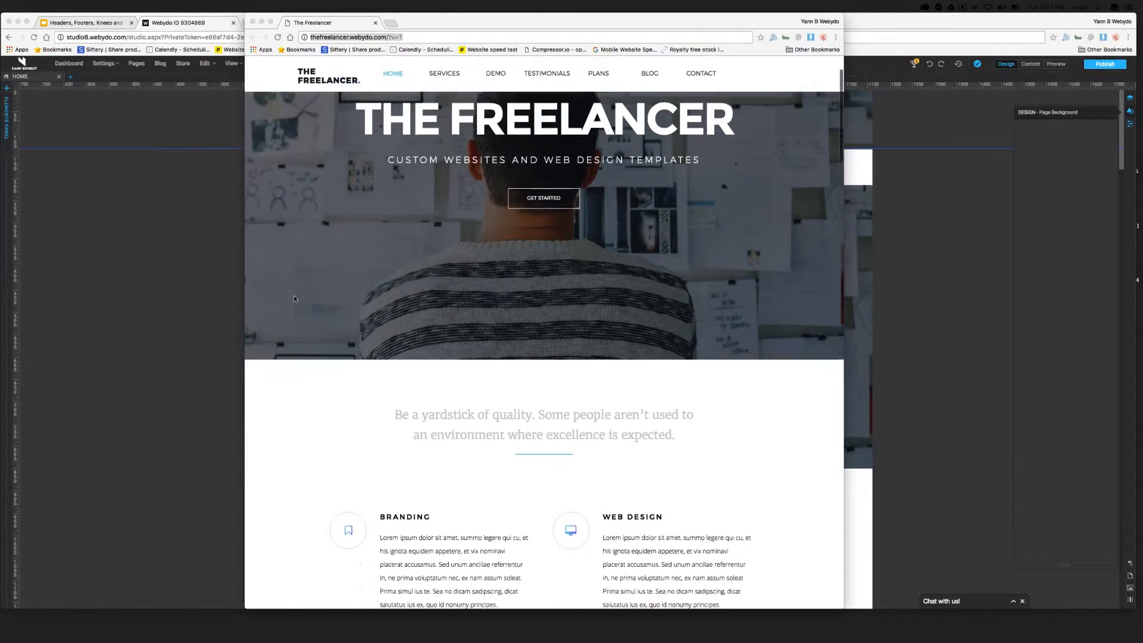
pyautogui.scroll(-10, 294, 298)
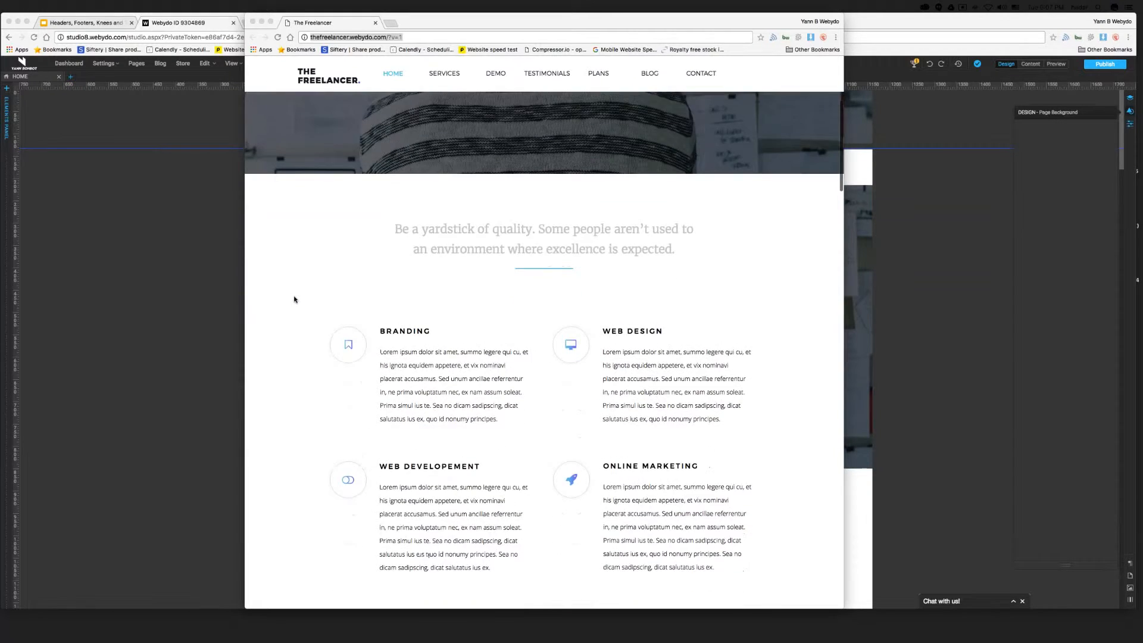
pyautogui.scroll(-10, 295, 299)
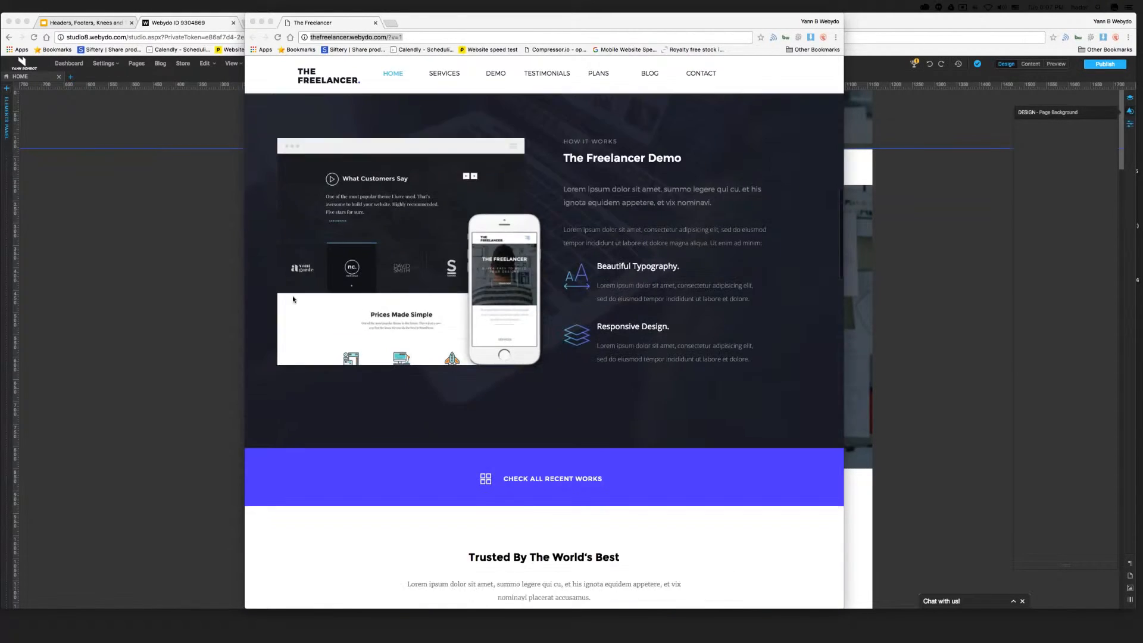
pyautogui.scroll(9, 293, 300)
pyautogui.scroll(15, 293, 300)
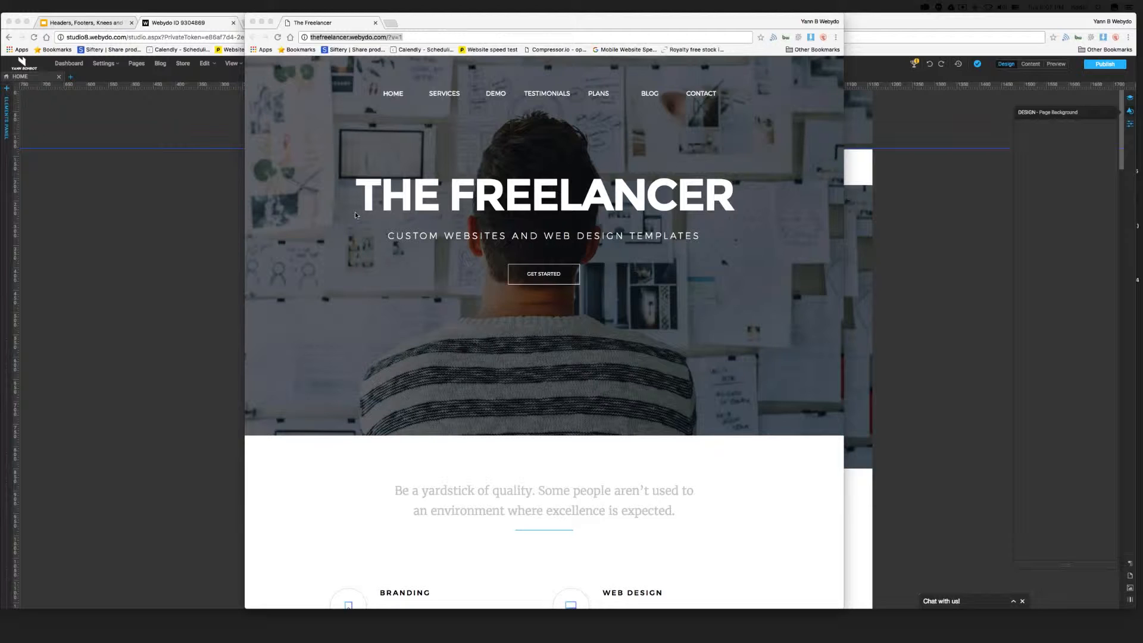
pyautogui.click(398, 96)
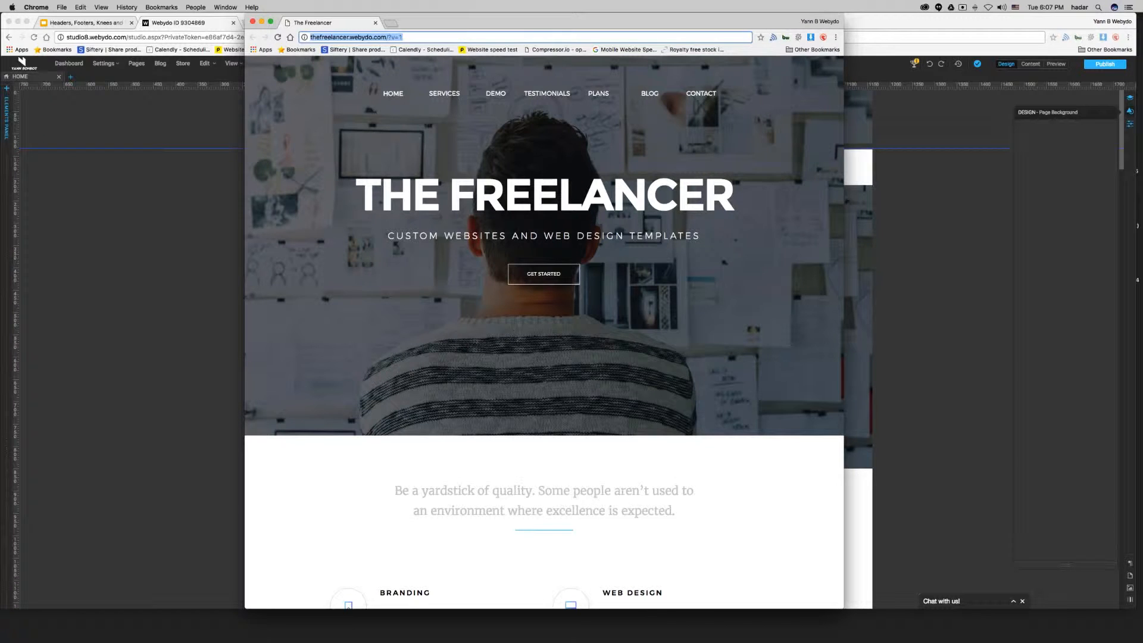
pyautogui.scroll(-5, 332, 156)
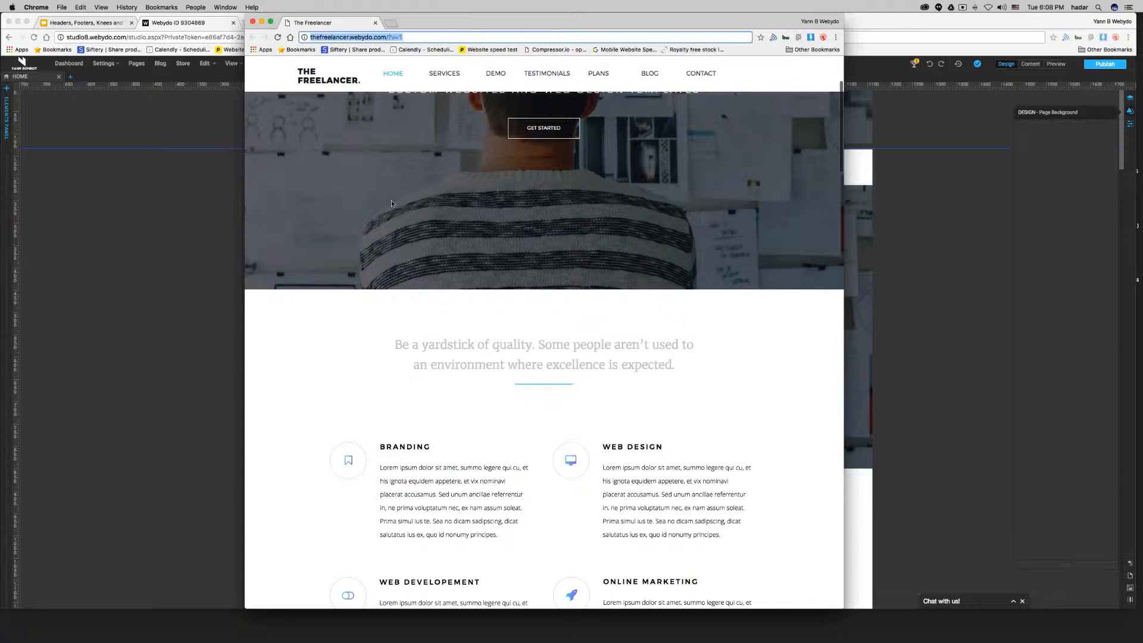
# Open the HOME WEBINAR page and stop repeating the logo on it by unchecking that page.
pyautogui.click(212, 210)
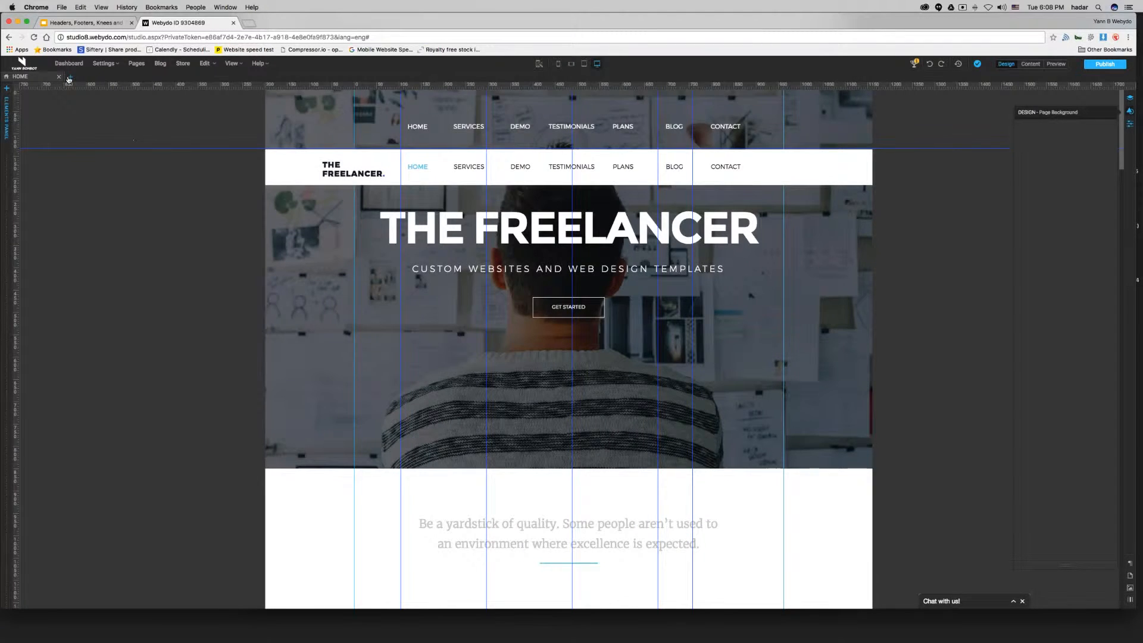
pyautogui.click(71, 77)
pyautogui.click(483, 250)
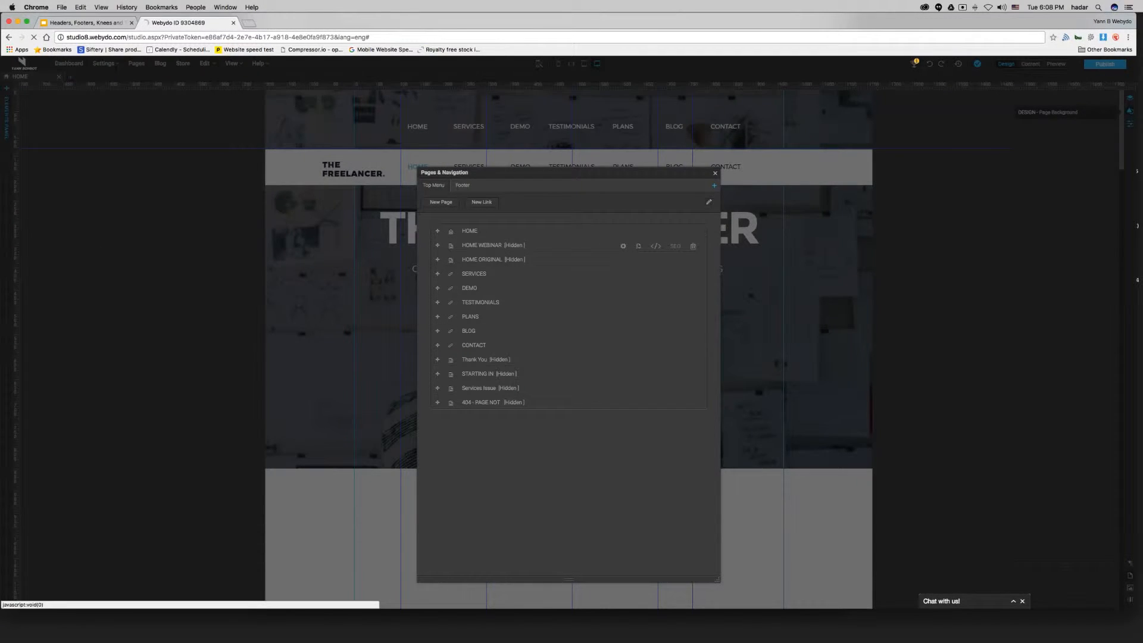
pyautogui.rightClick(374, 112)
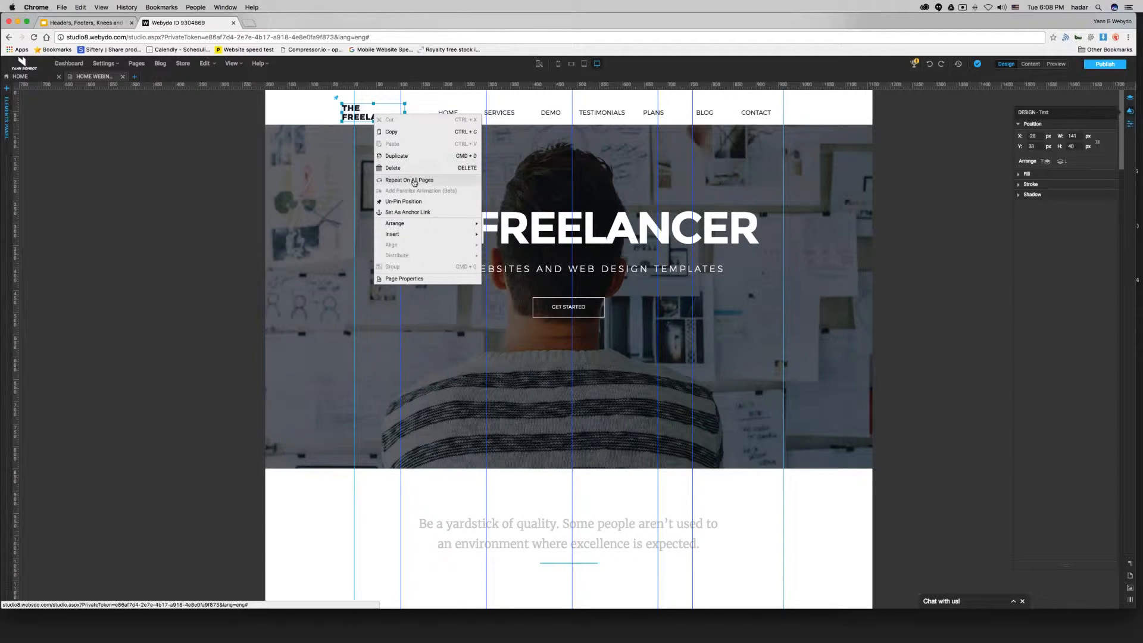
pyautogui.click(413, 180)
pyautogui.click(508, 243)
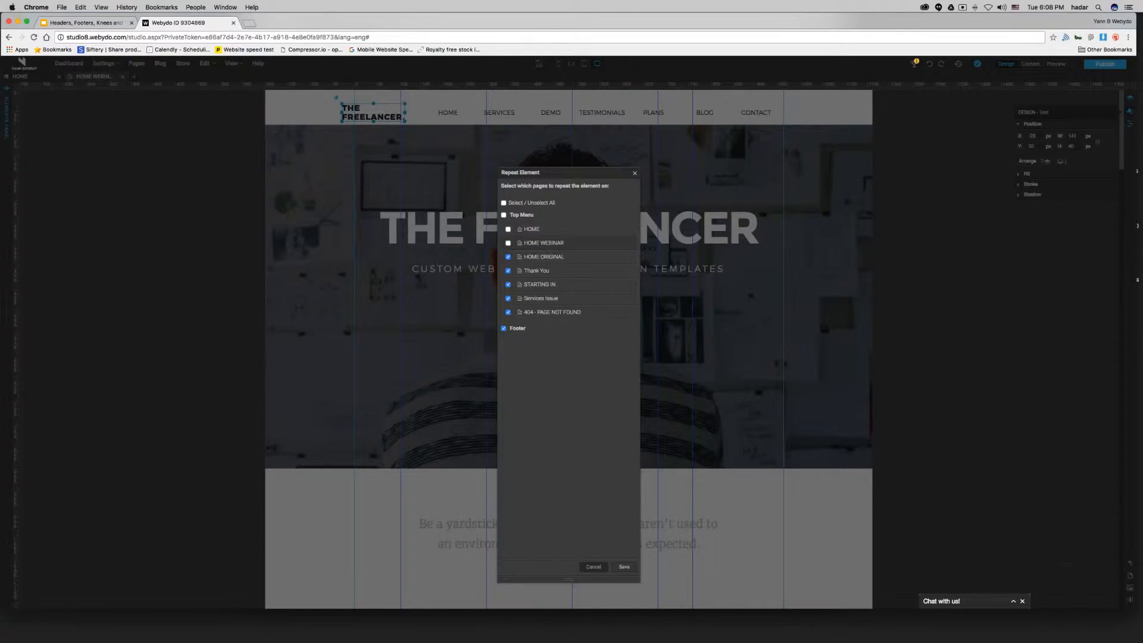
pyautogui.click(624, 567)
# Stop repeating the navigation menu on the HOME WEBINAR page by unchecking that page.
pyautogui.click(465, 116)
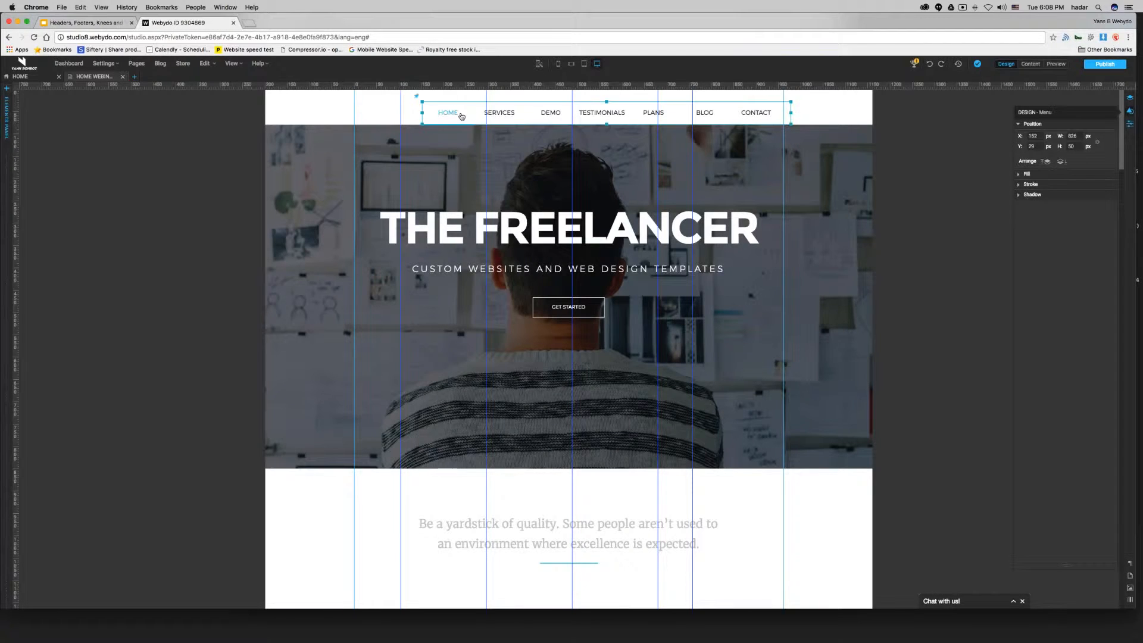
pyautogui.rightClick(467, 118)
pyautogui.click(485, 183)
pyautogui.click(508, 243)
pyautogui.click(623, 565)
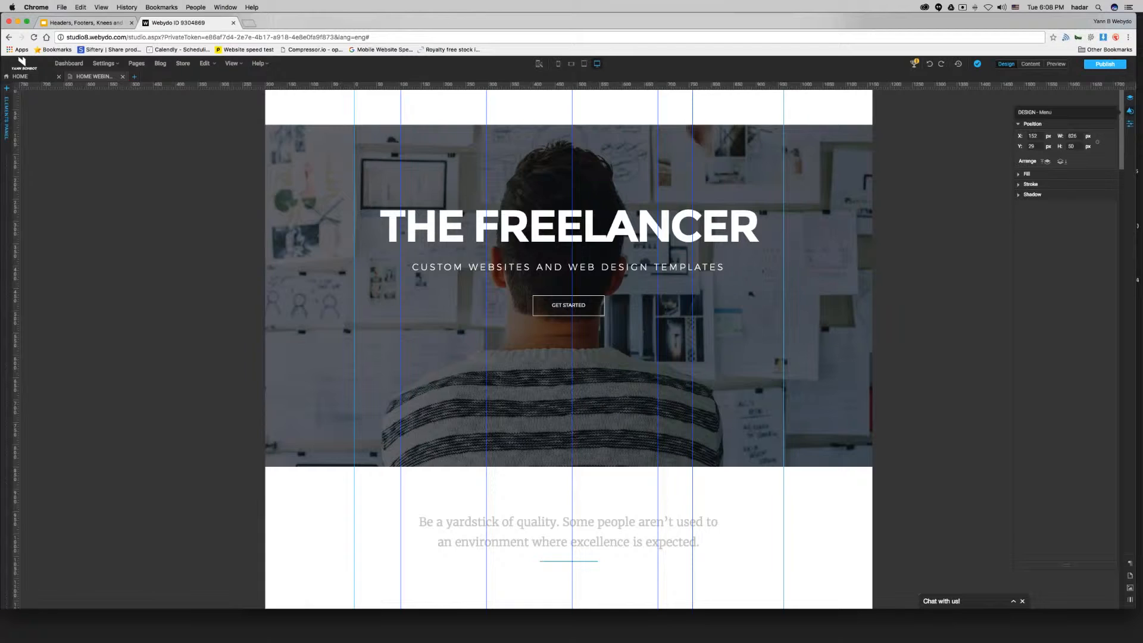
# Stop repeating the header background strip on the HOME WEBINAR page by unchecking that page.
pyautogui.rightClick(607, 125)
pyautogui.click(619, 192)
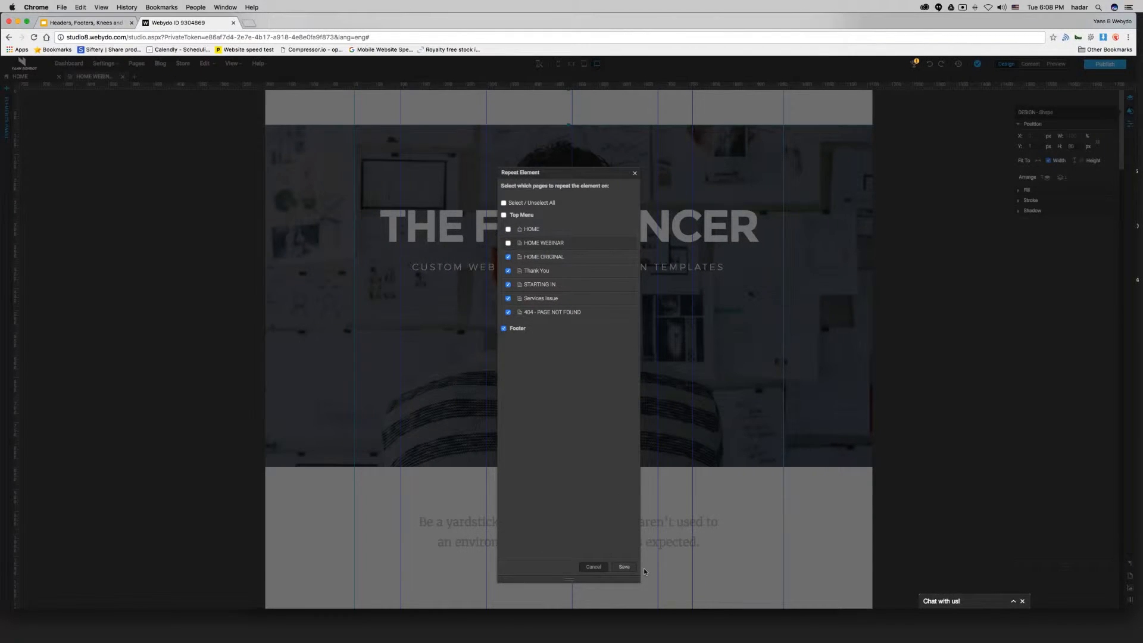
pyautogui.click(624, 567)
pyautogui.click(166, 269)
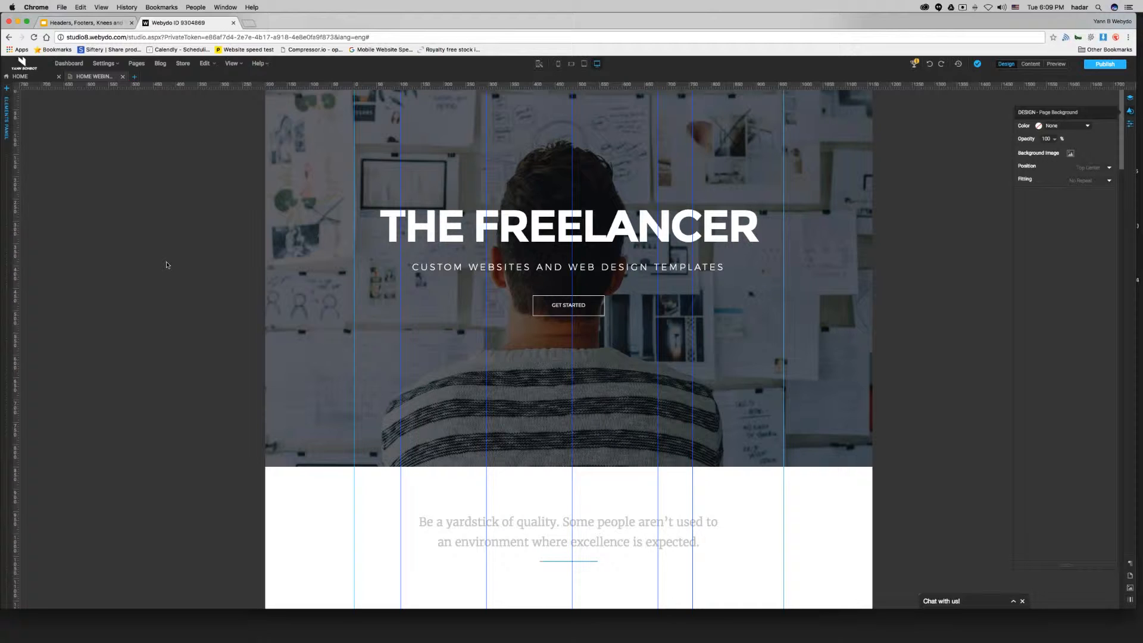
# Add a Shape element about 80 × 80 px near the top of the page and fit it to the page width.
pyautogui.click(8, 209)
pyautogui.moveTo(27, 113); pyautogui.dragTo(462, 127)
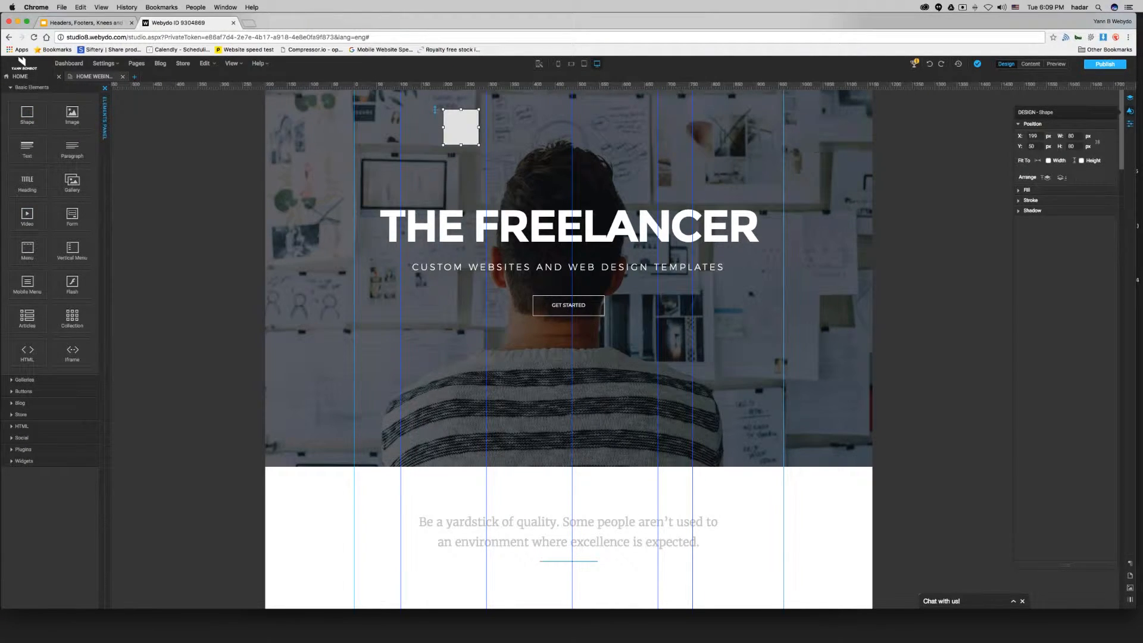
pyautogui.moveTo(1032, 112); pyautogui.dragTo(555, 111)
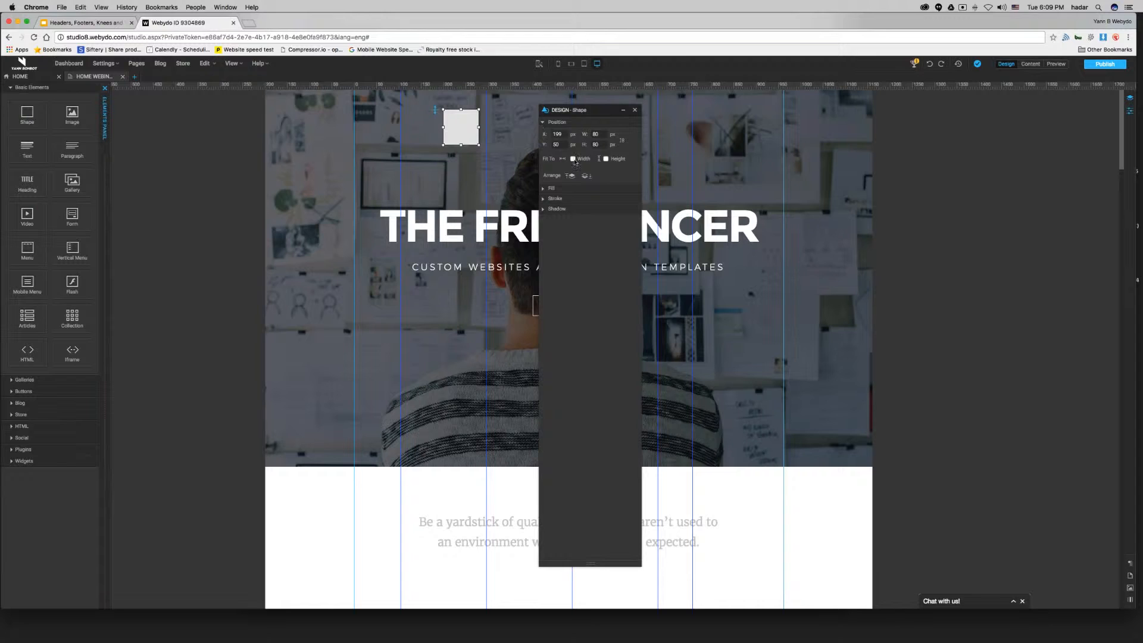
pyautogui.click(574, 159)
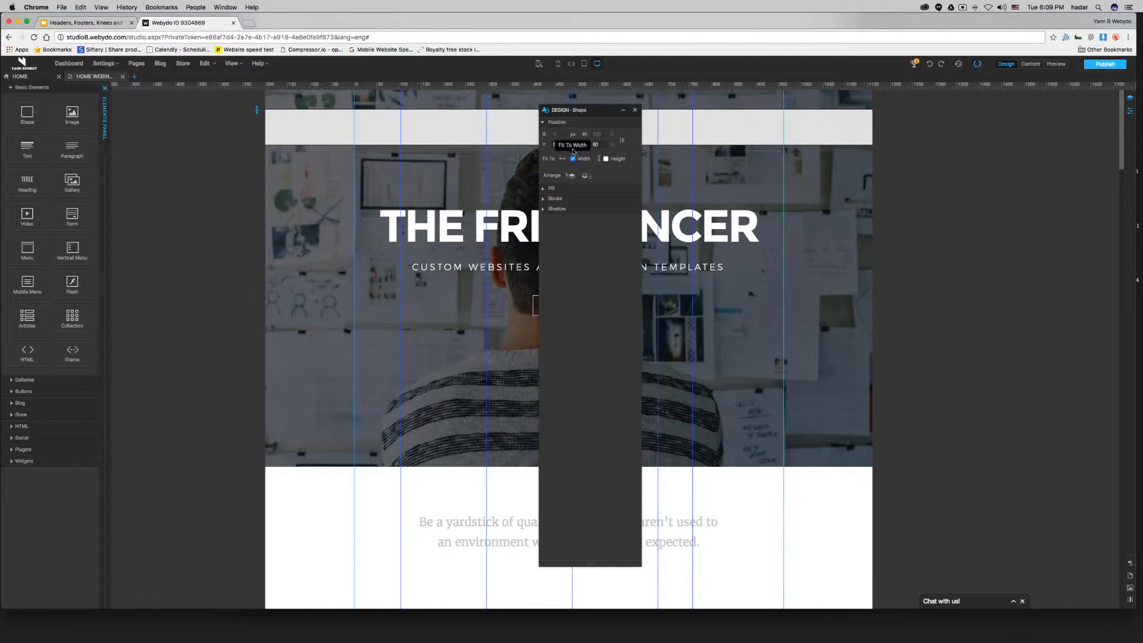
# Set the shape's fill to a solid white color (#ffffff).
pyautogui.moveTo(579, 113); pyautogui.dragTo(961, 136)
pyautogui.click(970, 167)
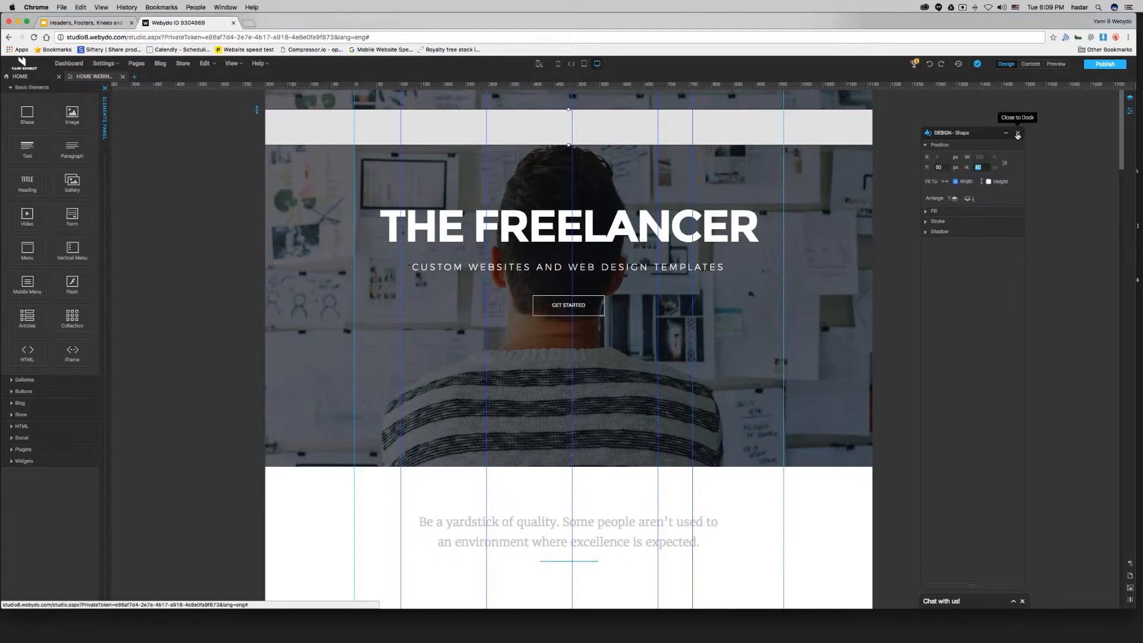
pyautogui.click(928, 145)
pyautogui.click(928, 155)
pyautogui.click(946, 168)
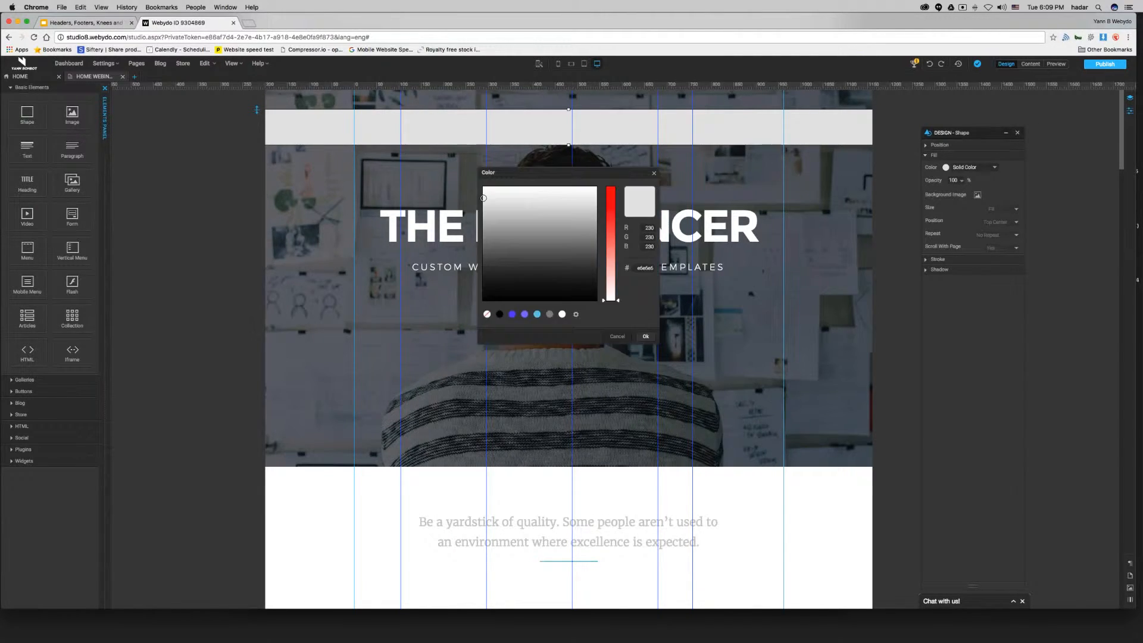
pyautogui.click(562, 314)
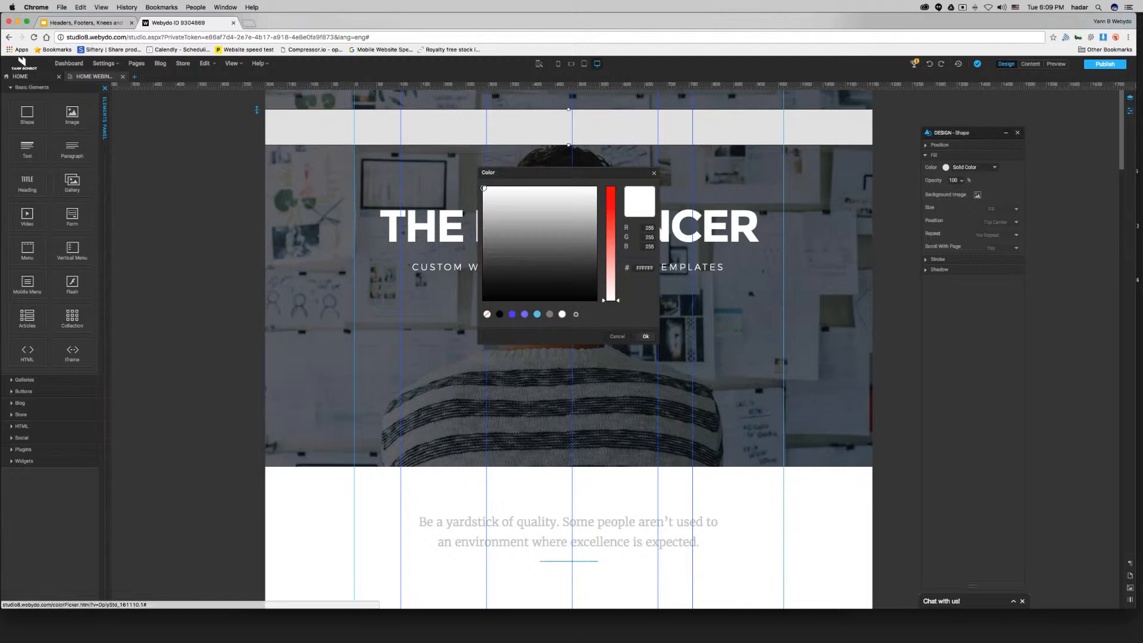
pyautogui.click(645, 337)
# Give the shape an outer shadow in light gray (211, 211, 211).
pyautogui.click(929, 166)
pyautogui.click(930, 167)
pyautogui.click(935, 176)
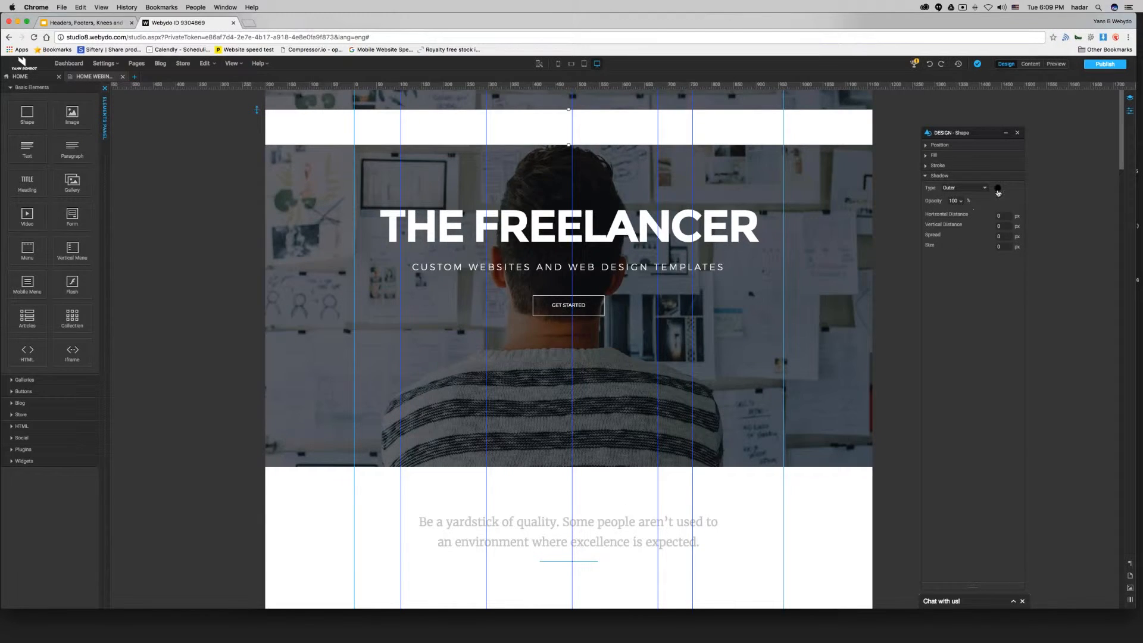
pyautogui.click(998, 187)
pyautogui.moveTo(496, 220); pyautogui.dragTo(479, 204)
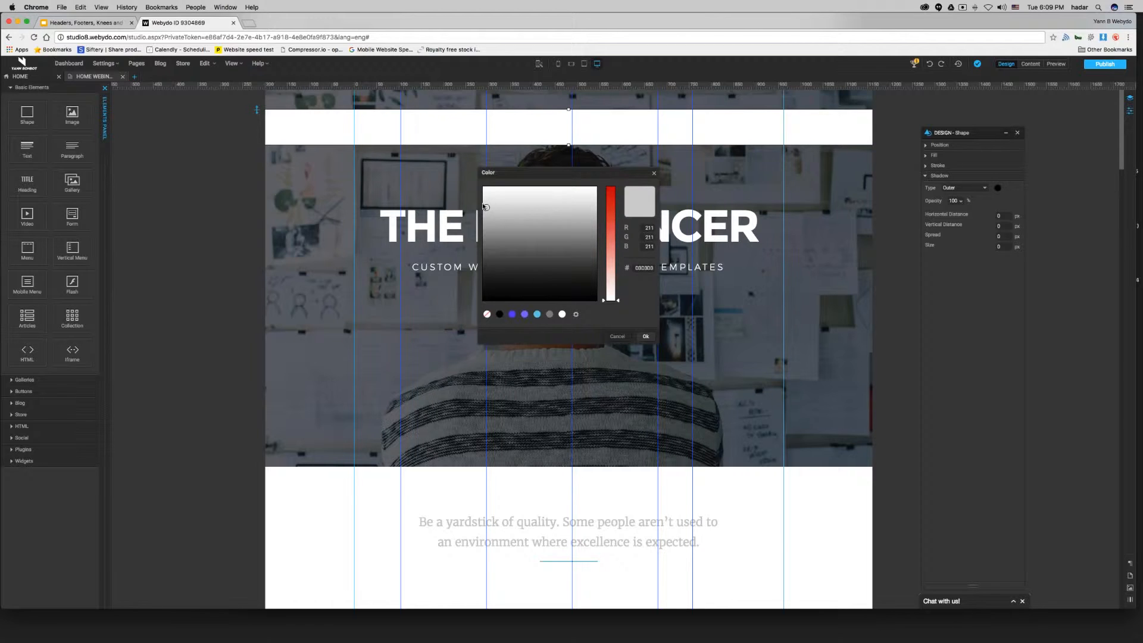
pyautogui.click(645, 336)
# Set the shadow's vertical distance to 4 px and its size to 5 px.
pyautogui.press('Return')
pyautogui.write('4')
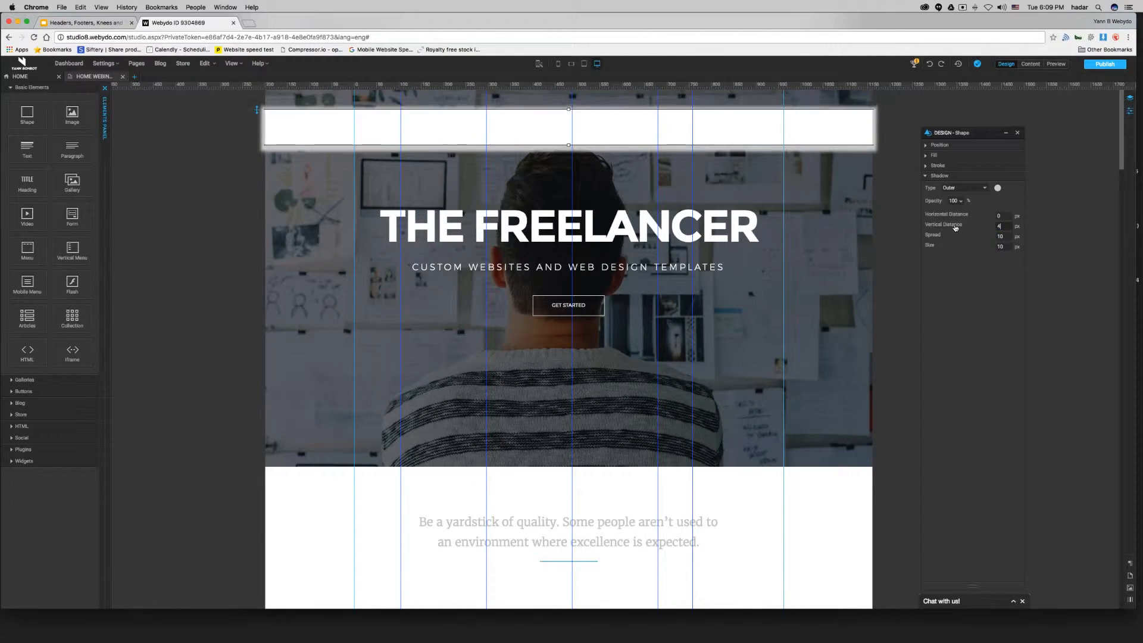
pyautogui.click(992, 247)
pyautogui.write('1055')
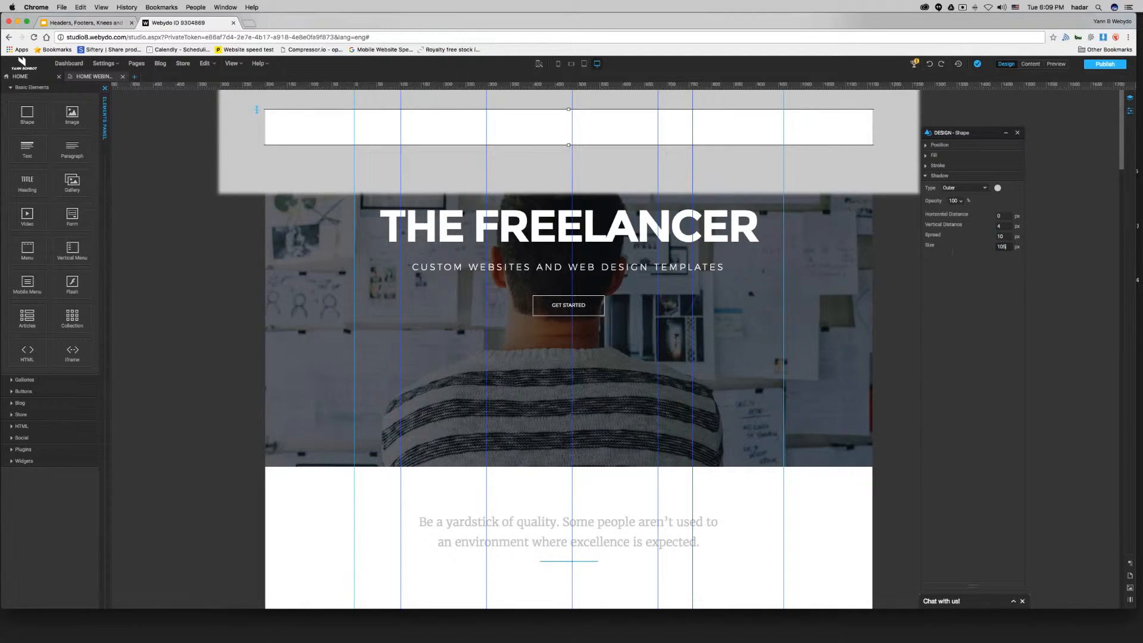
pyautogui.doubleClick(1004, 247)
pyautogui.write('5')
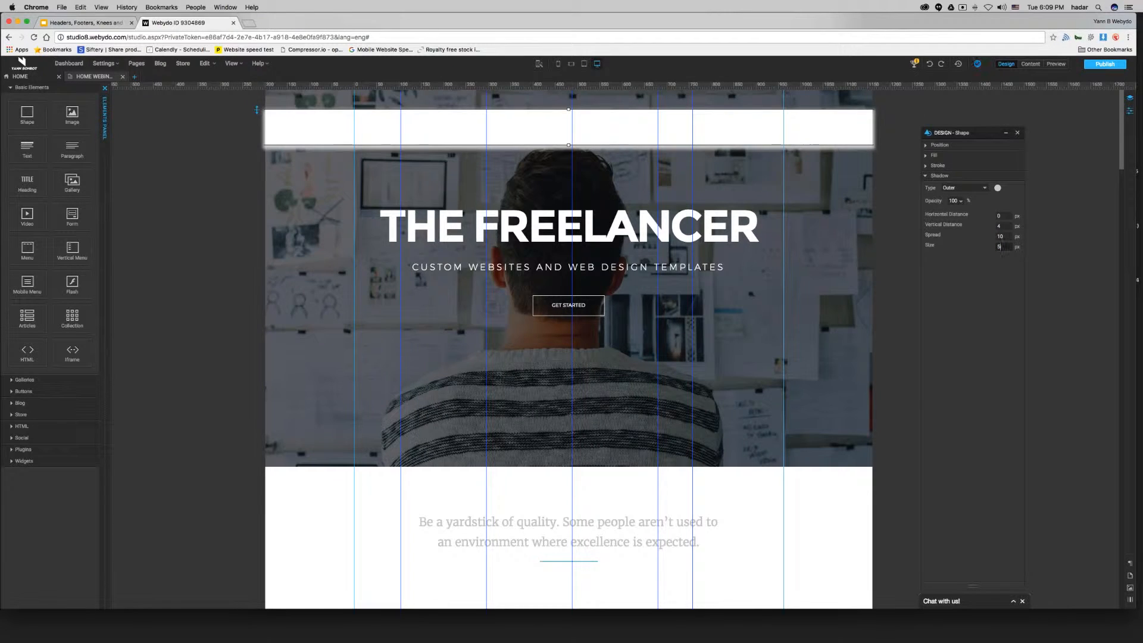
# Set the shadow opacity to 10%.
pyautogui.doubleClick(953, 201)
pyautogui.write('10')
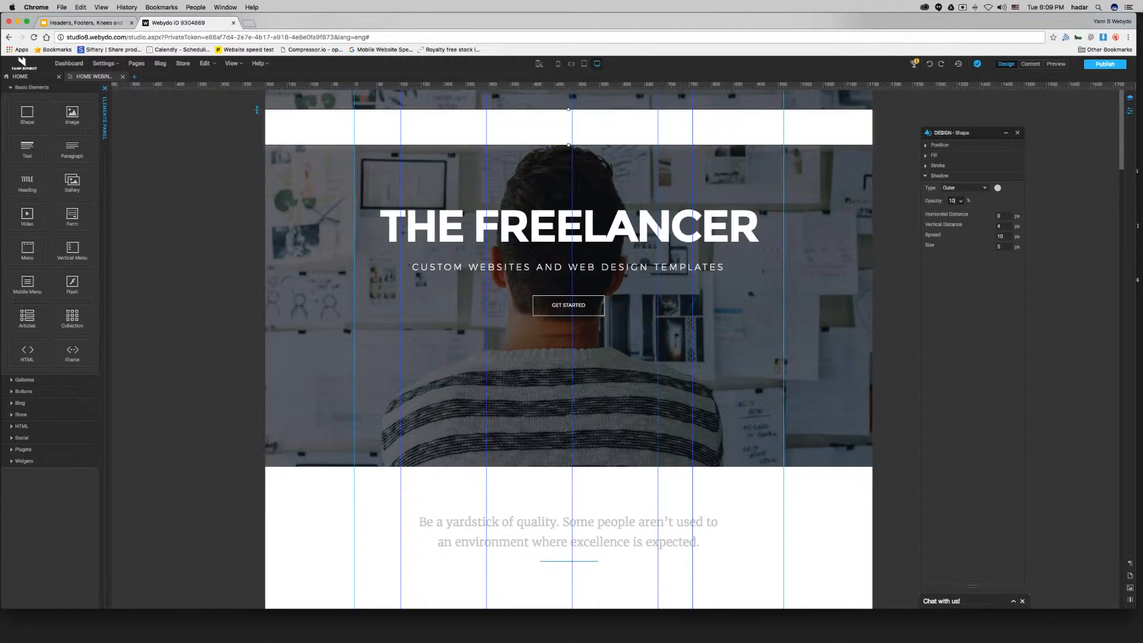
pyautogui.click(1006, 133)
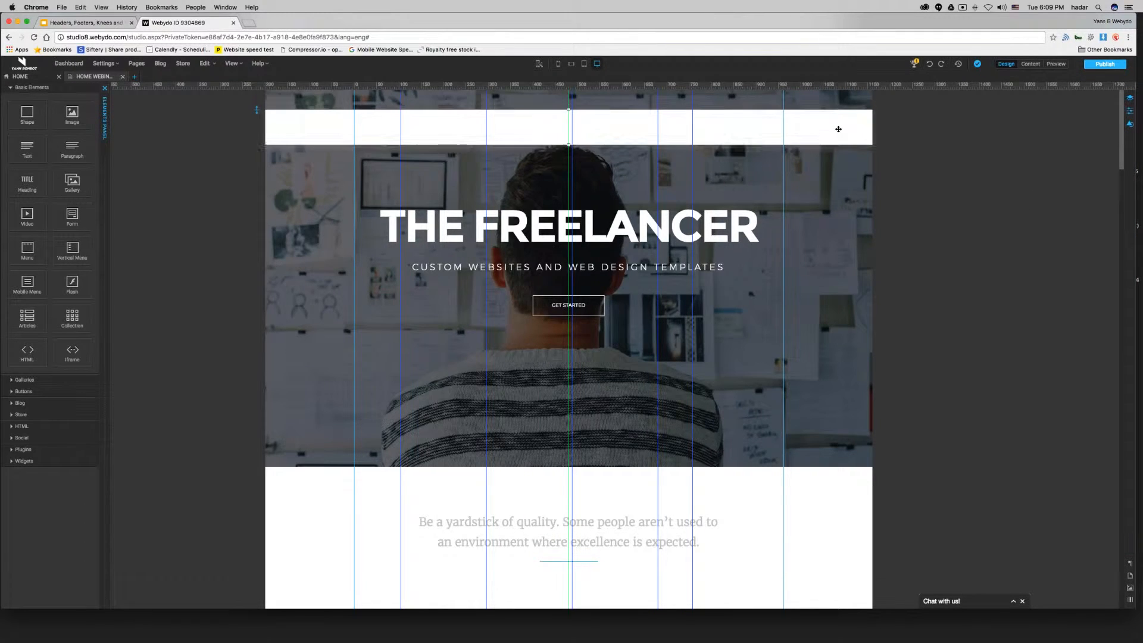
# Move the shape to the very top of the page by setting its Y position to 0.
pyautogui.click(1130, 124)
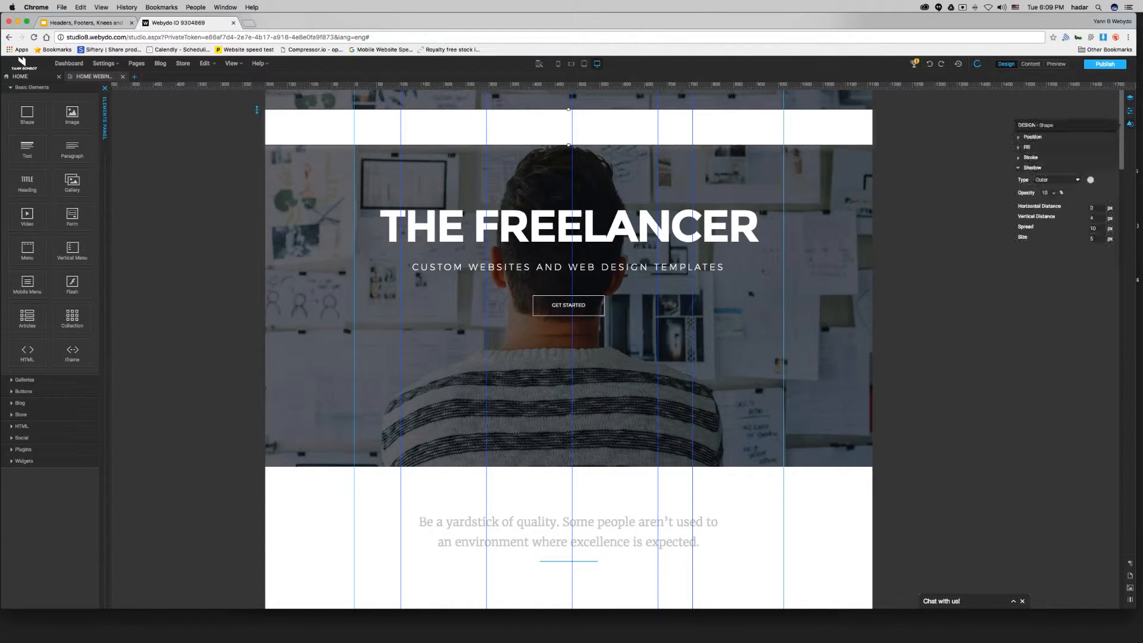
pyautogui.click(1040, 138)
pyautogui.moveTo(1035, 159); pyautogui.dragTo(1031, 159)
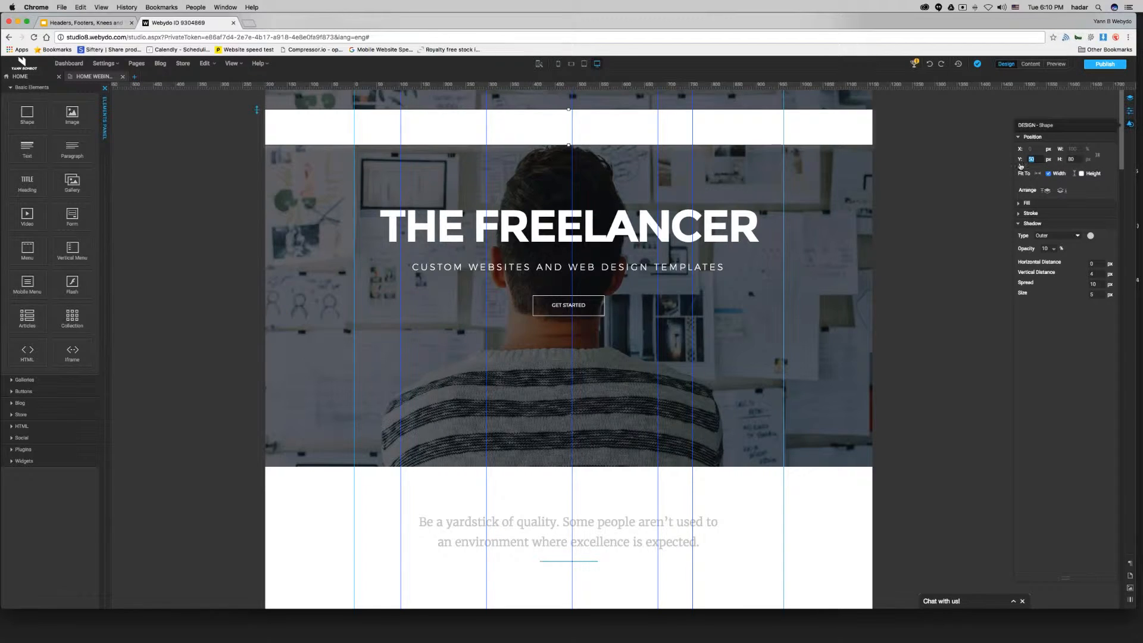
pyautogui.press('Return')
pyautogui.click(971, 119)
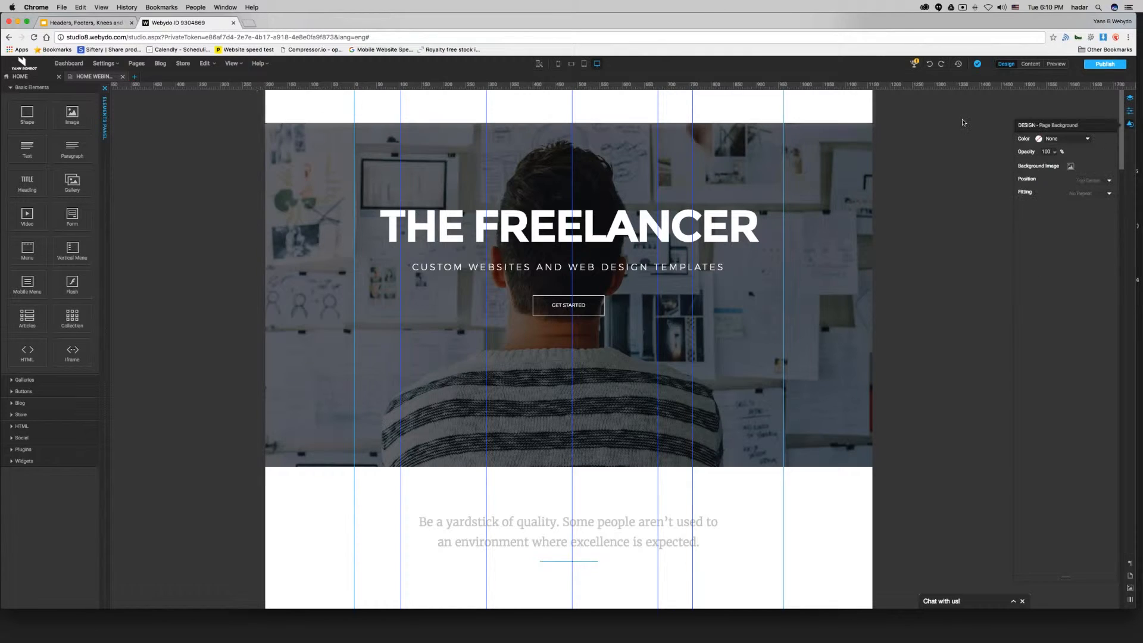
# Set the shape's shadow spread to 7 px.
pyautogui.click(869, 115)
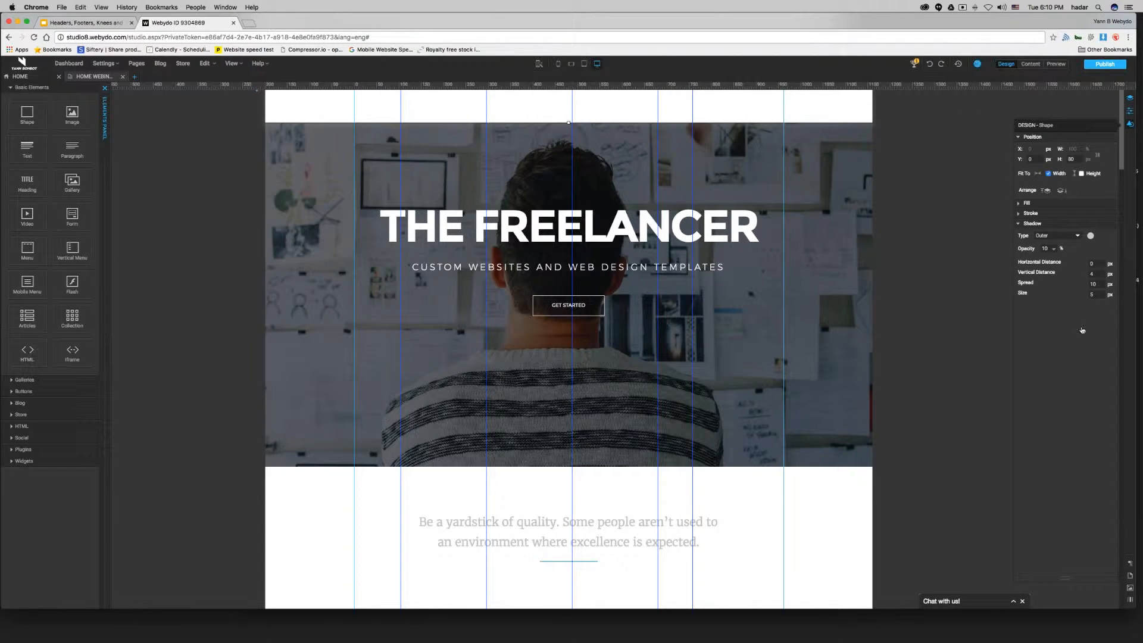
pyautogui.moveTo(1097, 285); pyautogui.dragTo(1038, 290)
pyautogui.write('7')
pyautogui.press('Return')
# Set the shadow opacity to 5%.
pyautogui.click(1046, 248)
pyautogui.click(973, 243)
pyautogui.click(835, 110)
pyautogui.scroll(-4, 953, 191)
pyautogui.scroll(3, 956, 190)
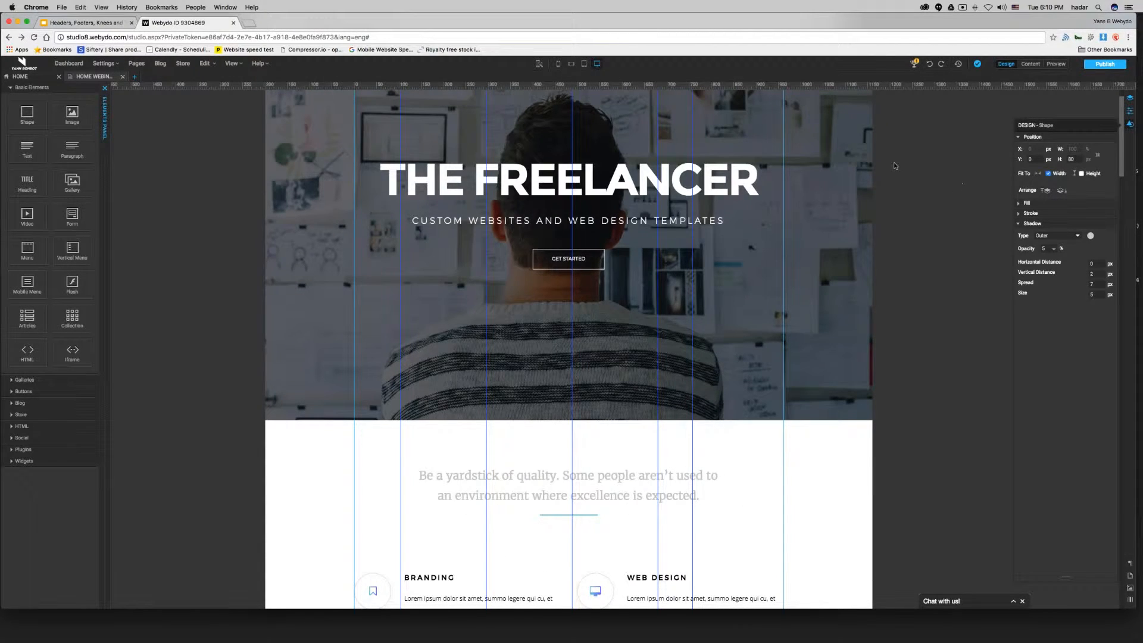
# Hide the guides in the editor view.
pyautogui.scroll(1, 923, 158)
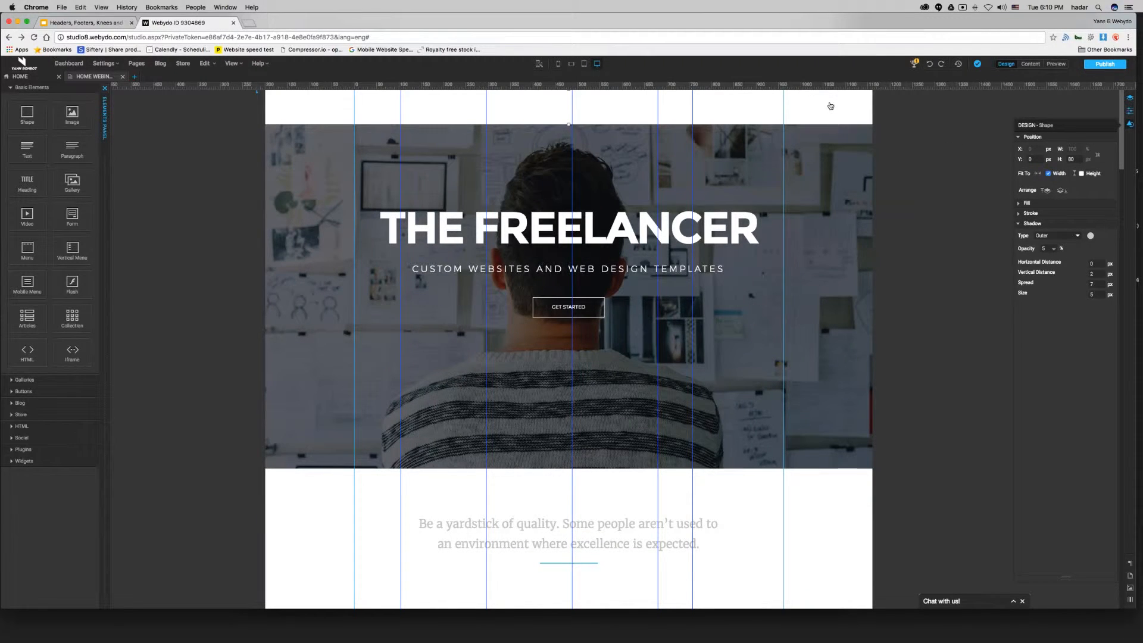
pyautogui.rightClick(831, 106)
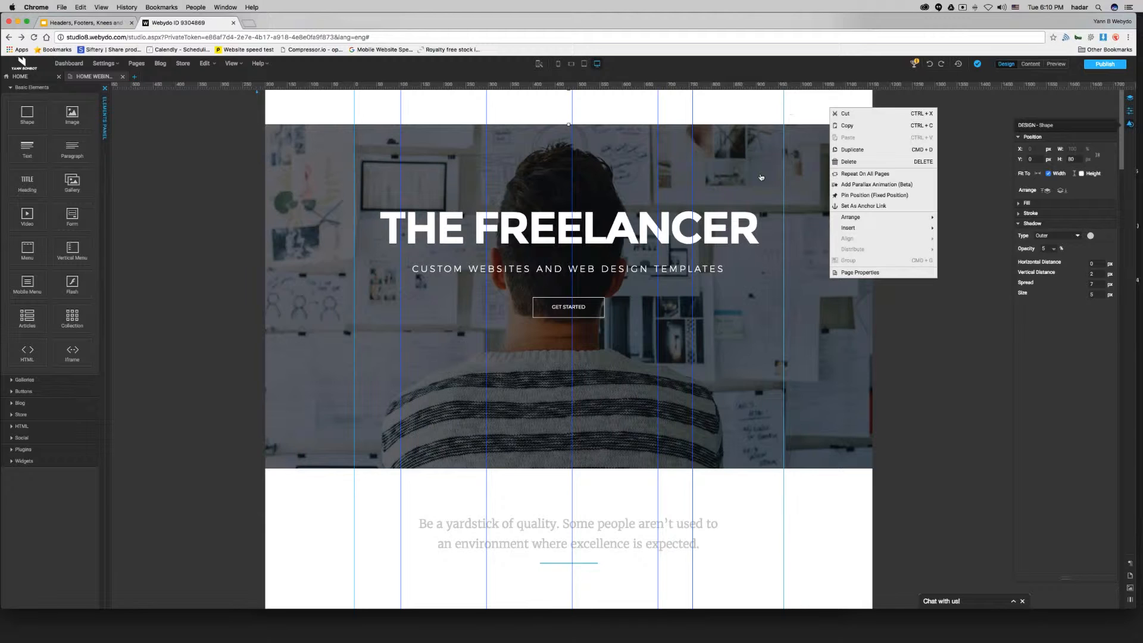
pyautogui.click(286, 138)
pyautogui.click(235, 64)
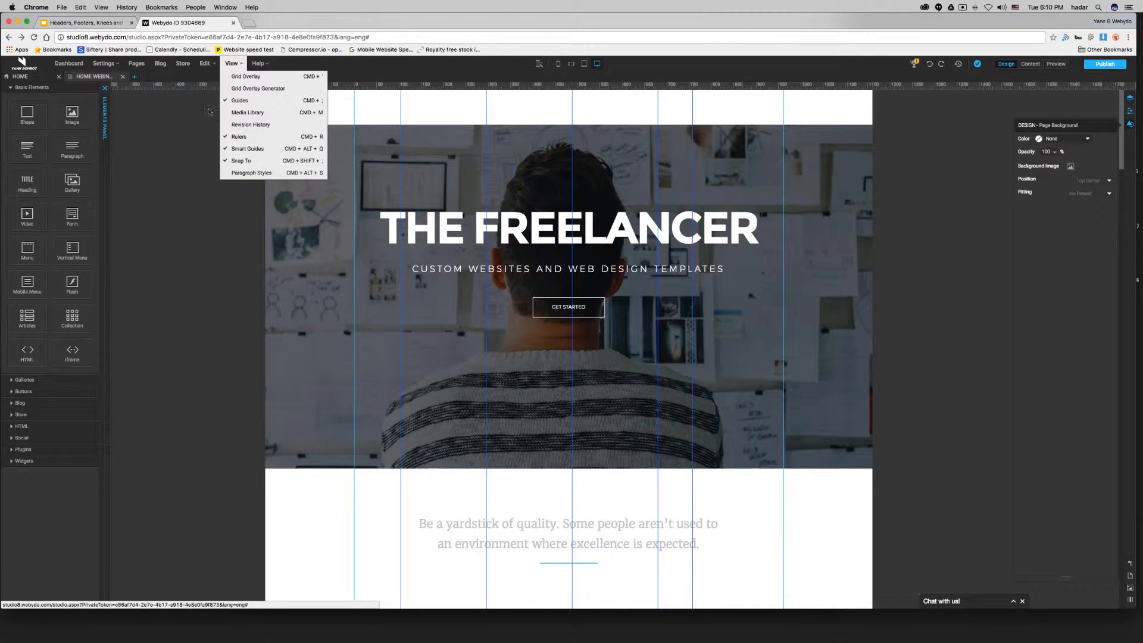
pyautogui.click(253, 101)
# Pin the white header shape to a fixed position on the page.
pyautogui.click(620, 115)
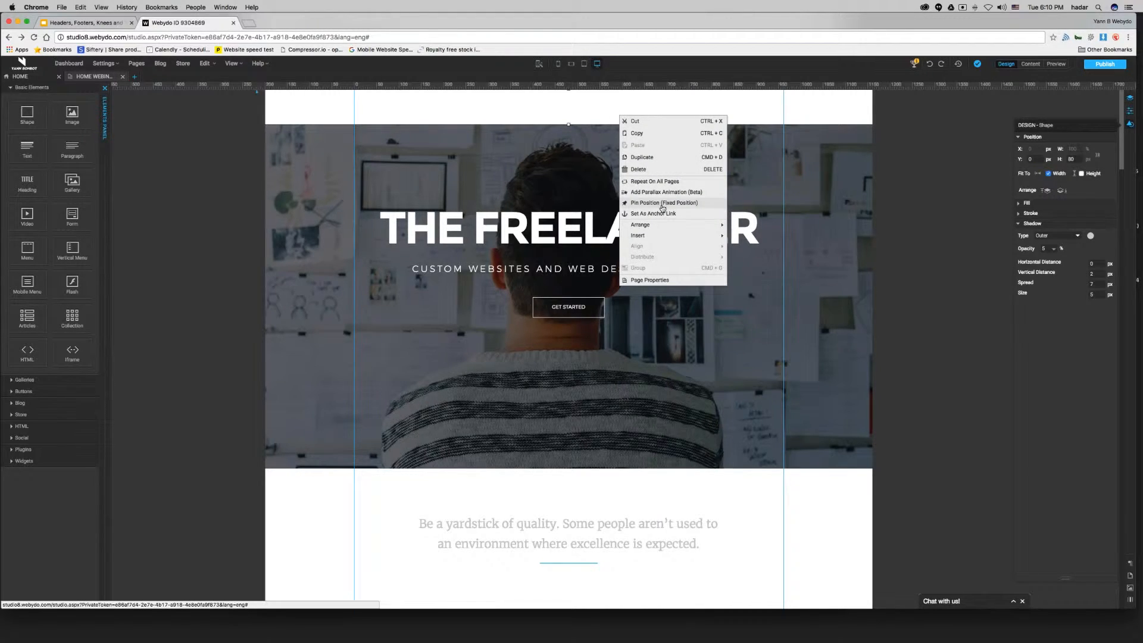
pyautogui.click(545, 329)
pyautogui.click(170, 308)
pyautogui.scroll(-17, 975, 208)
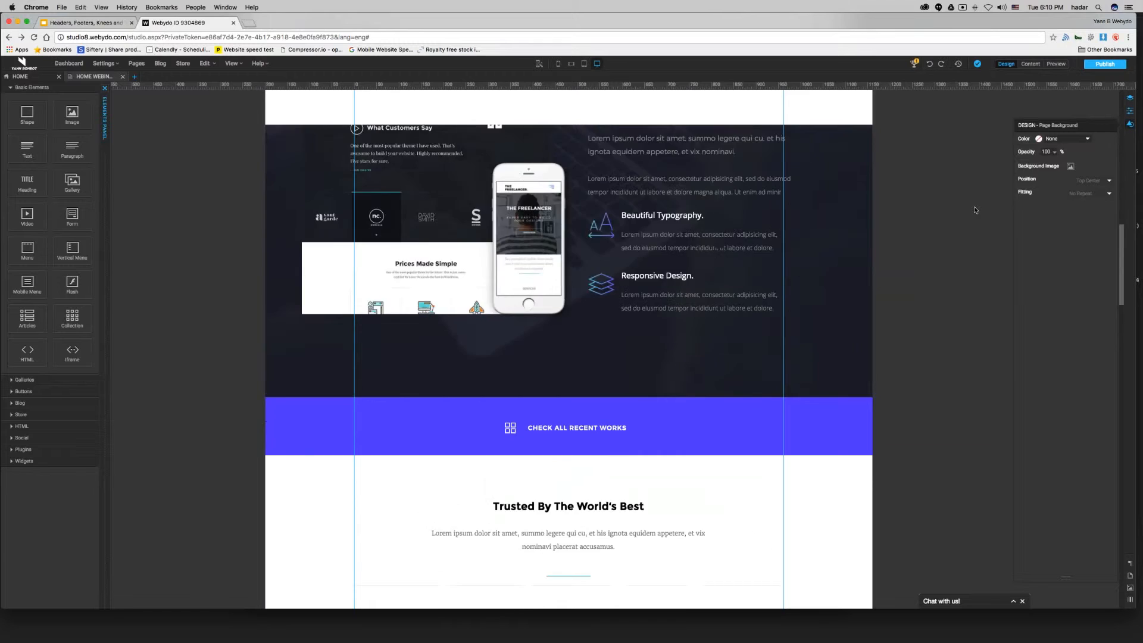
pyautogui.scroll(17, 975, 209)
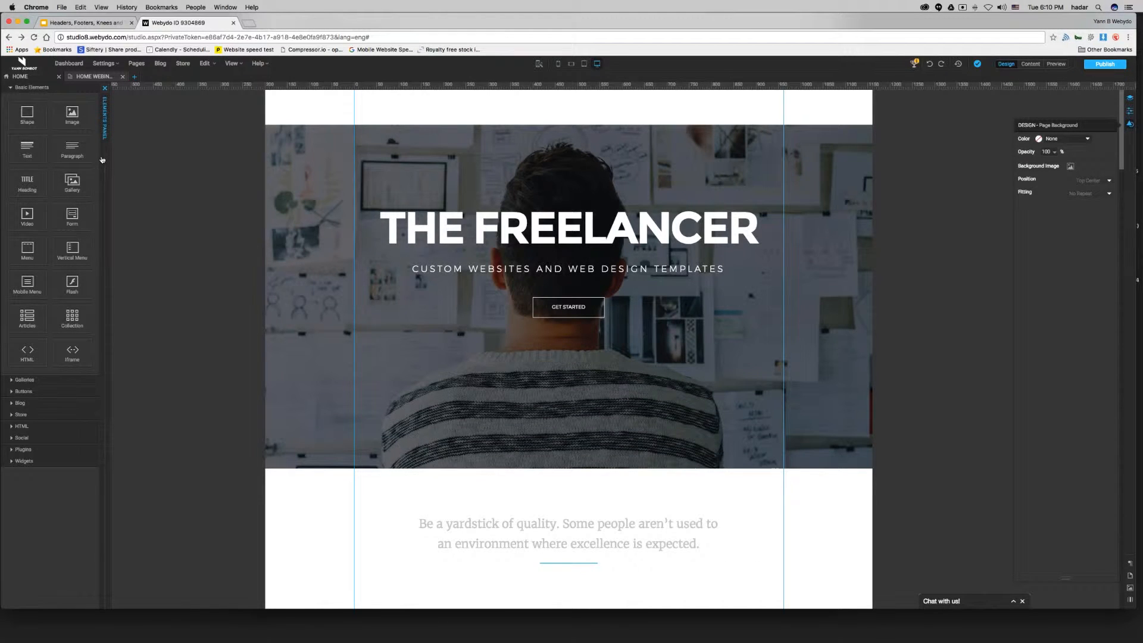
# Add a Menu element to the hero area of the page and widen it.
pyautogui.click(86, 23)
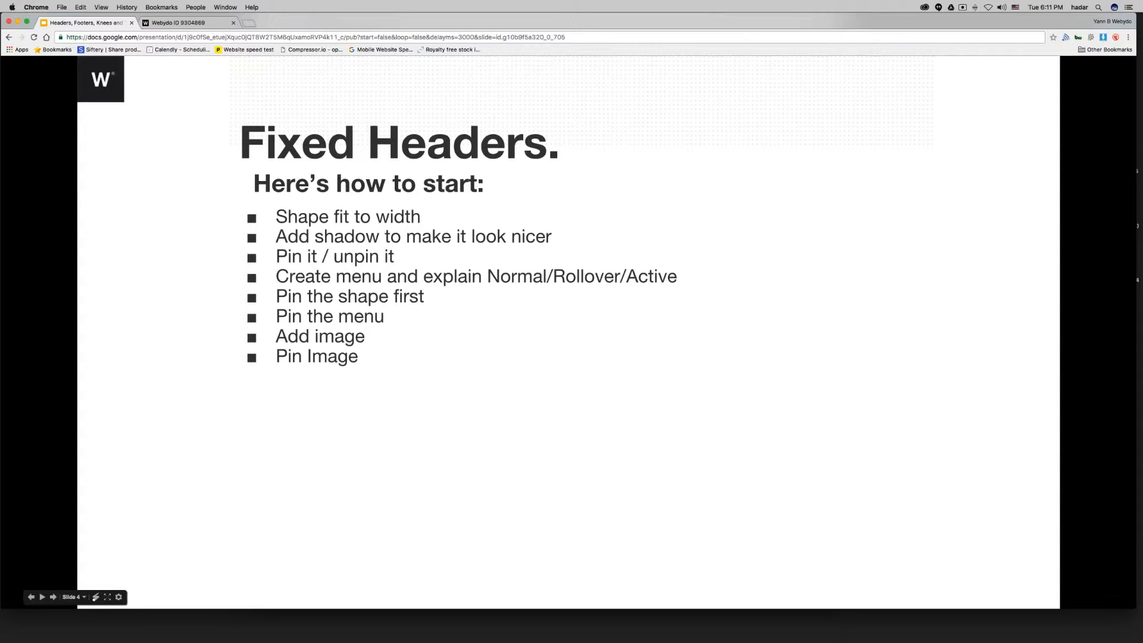
pyautogui.click(178, 23)
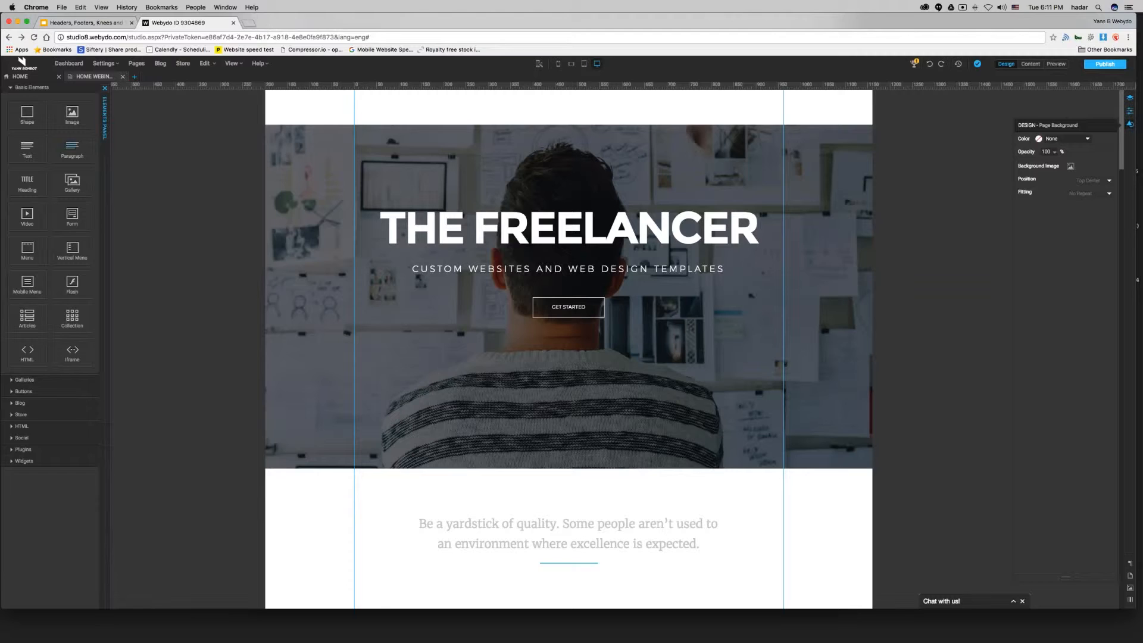
pyautogui.moveTo(27, 257); pyautogui.dragTo(673, 157)
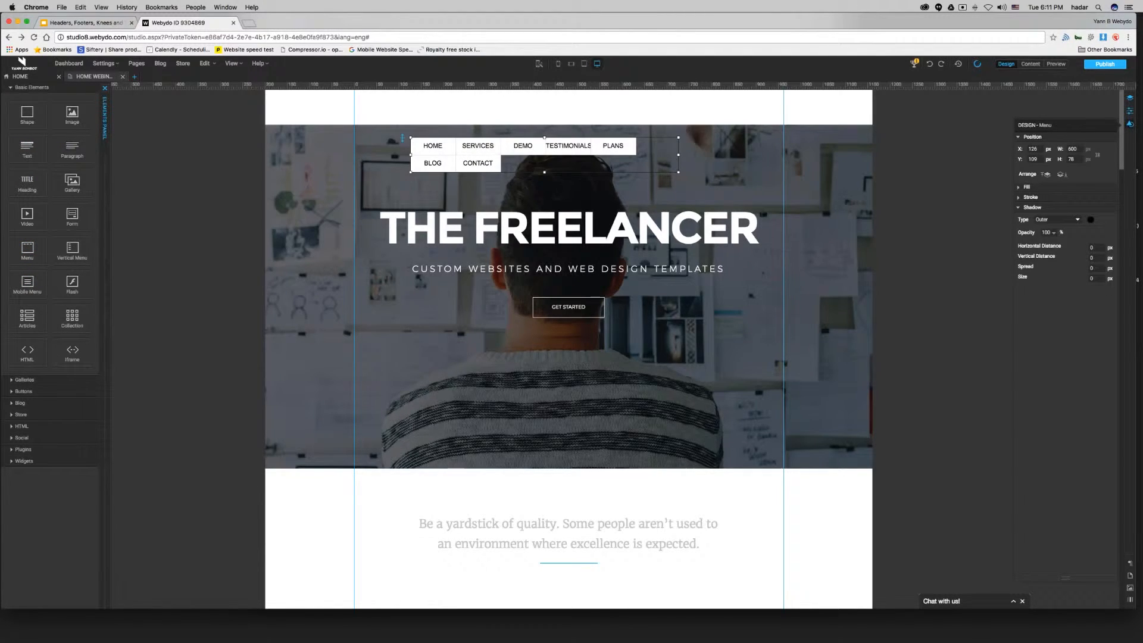
pyautogui.moveTo(681, 155); pyautogui.dragTo(736, 156)
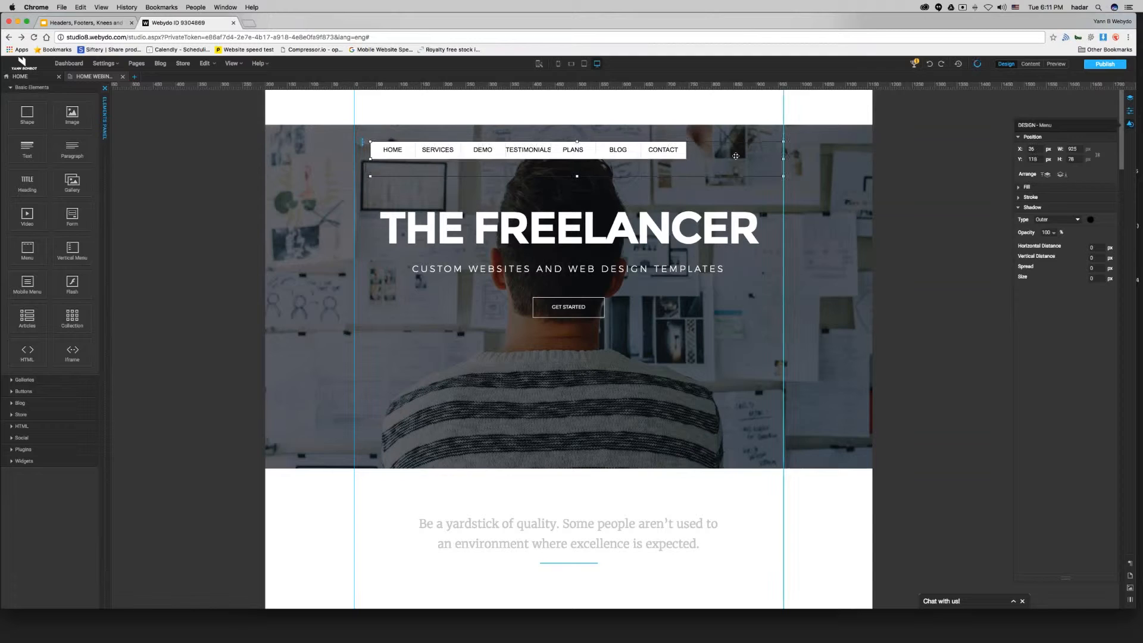
# Set the menu items' font to Montserrat-Light.
pyautogui.click(408, 155)
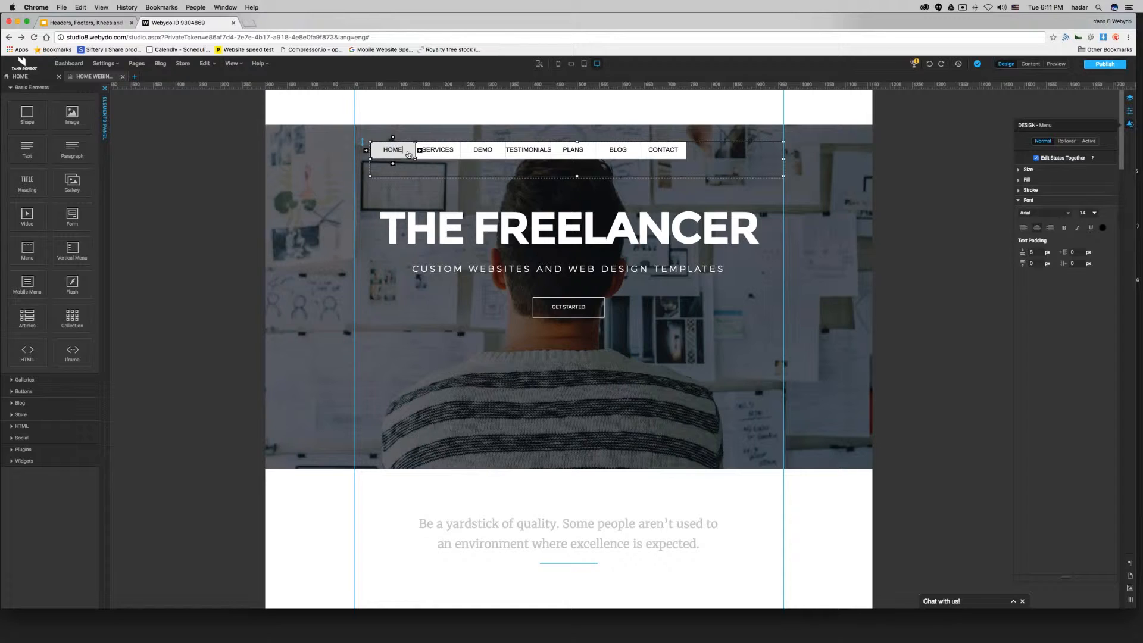
pyautogui.click(1045, 213)
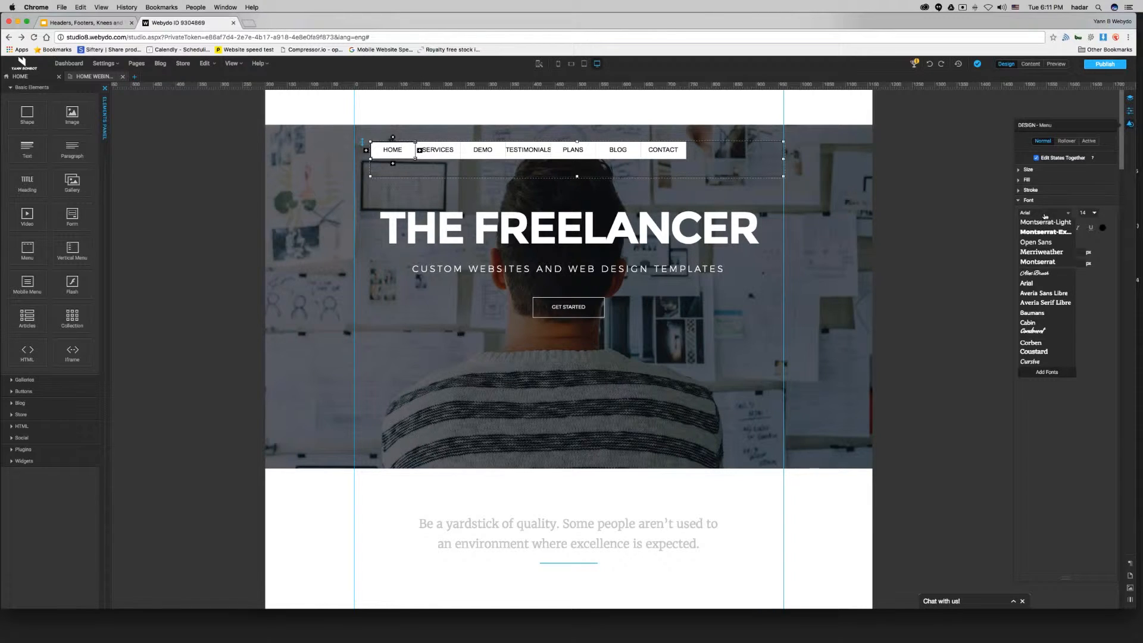
pyautogui.click(1056, 222)
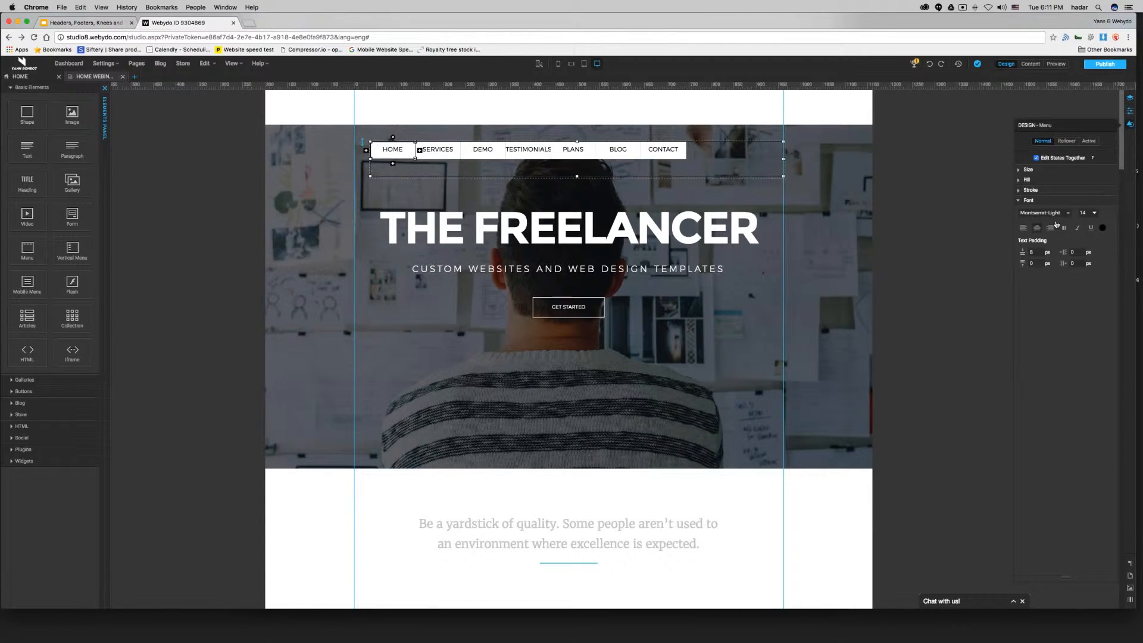
# Set the menu items' fill colour to None.
pyautogui.click(1019, 200)
pyautogui.click(1020, 179)
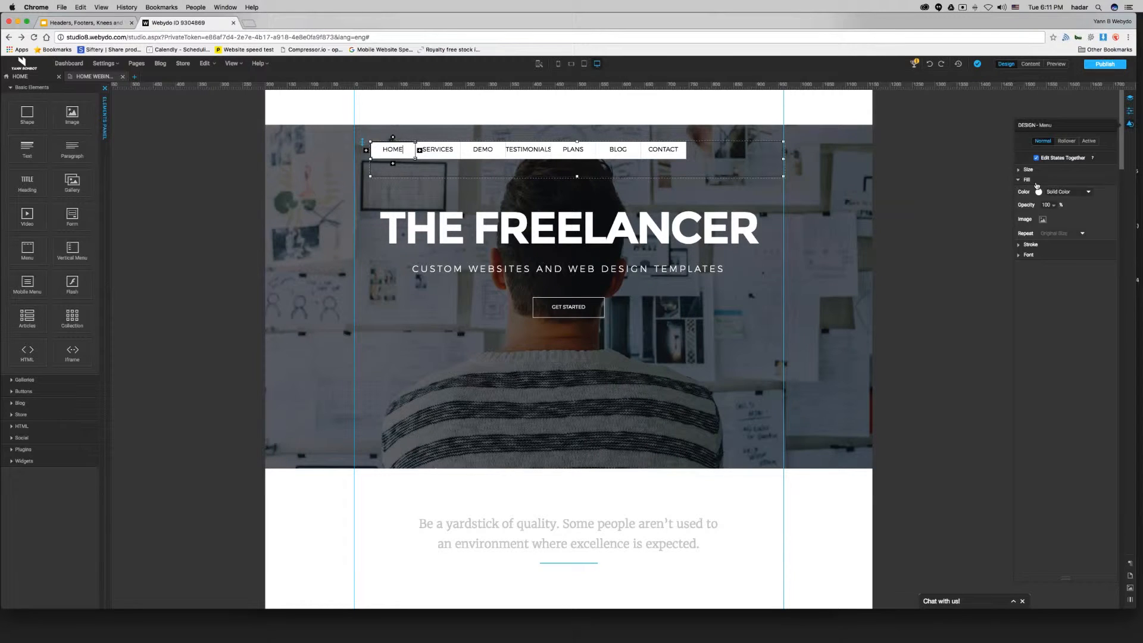
pyautogui.click(1065, 191)
pyautogui.click(1067, 189)
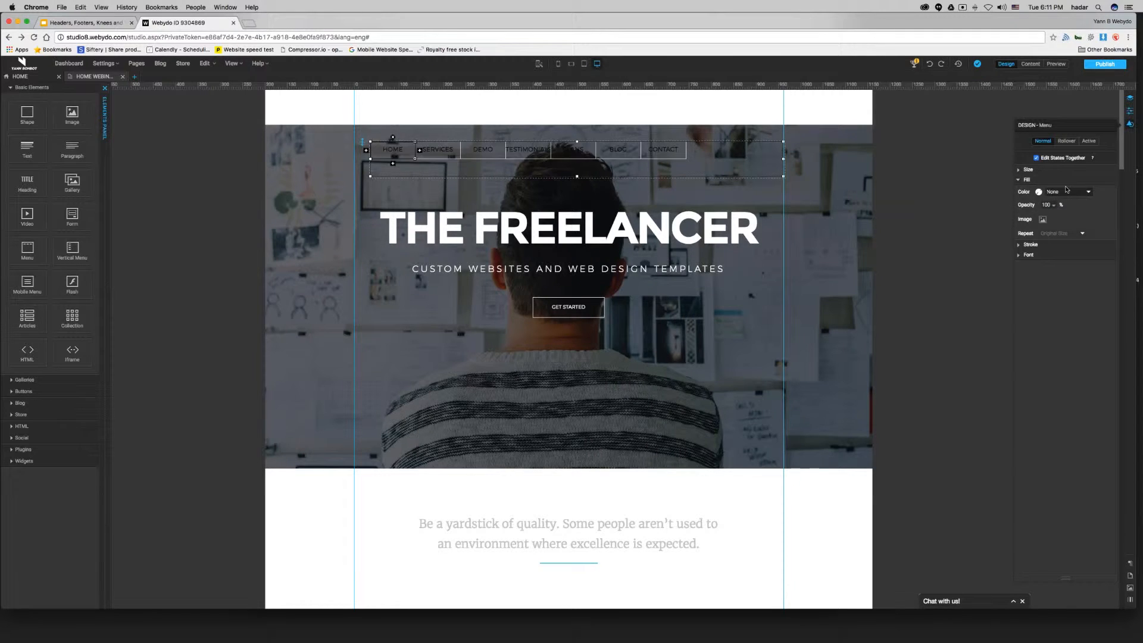
# Set the menu items' text colour to the blue-purple swatch.
pyautogui.click(1025, 255)
pyautogui.click(1102, 283)
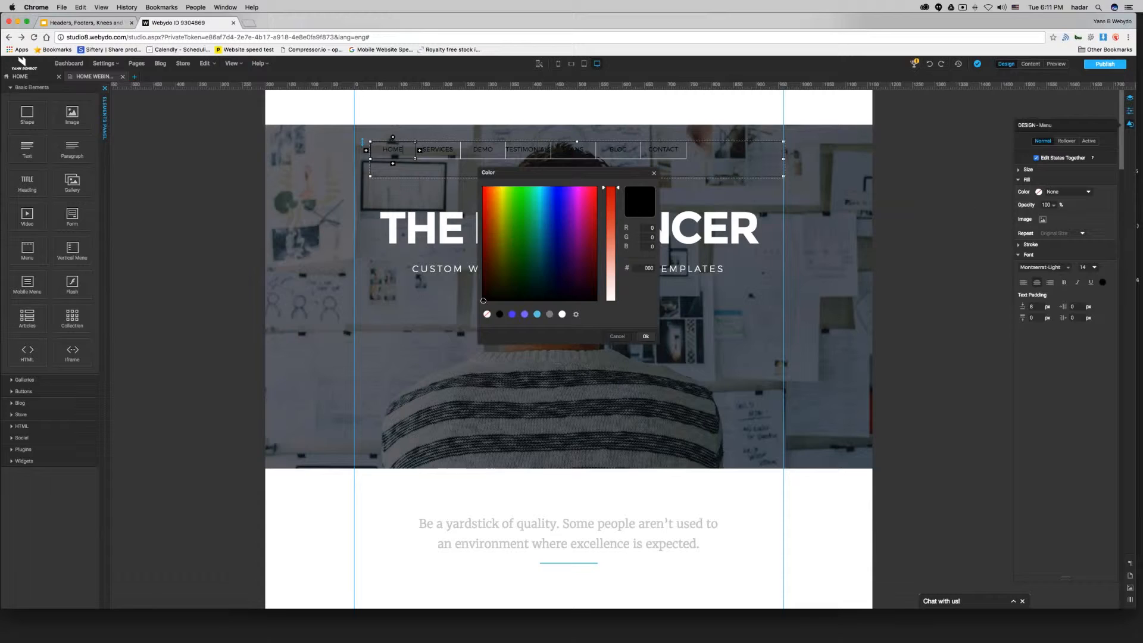
pyautogui.click(525, 315)
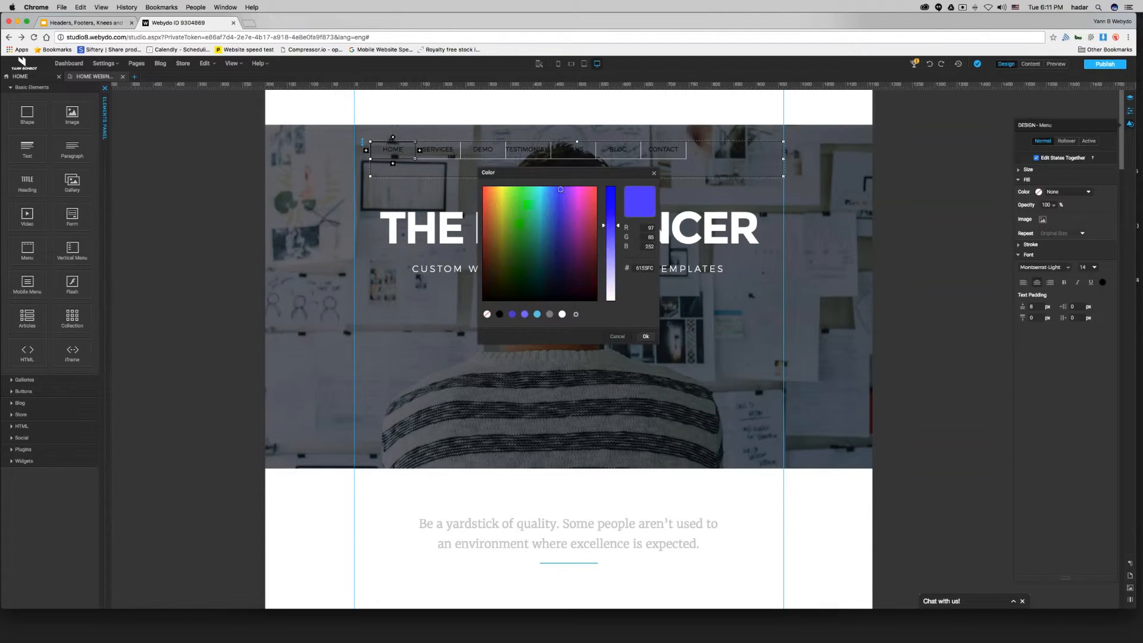
pyautogui.click(647, 337)
# Move the menu off the page into the empty workspace.
pyautogui.moveTo(713, 166); pyautogui.dragTo(458, 165)
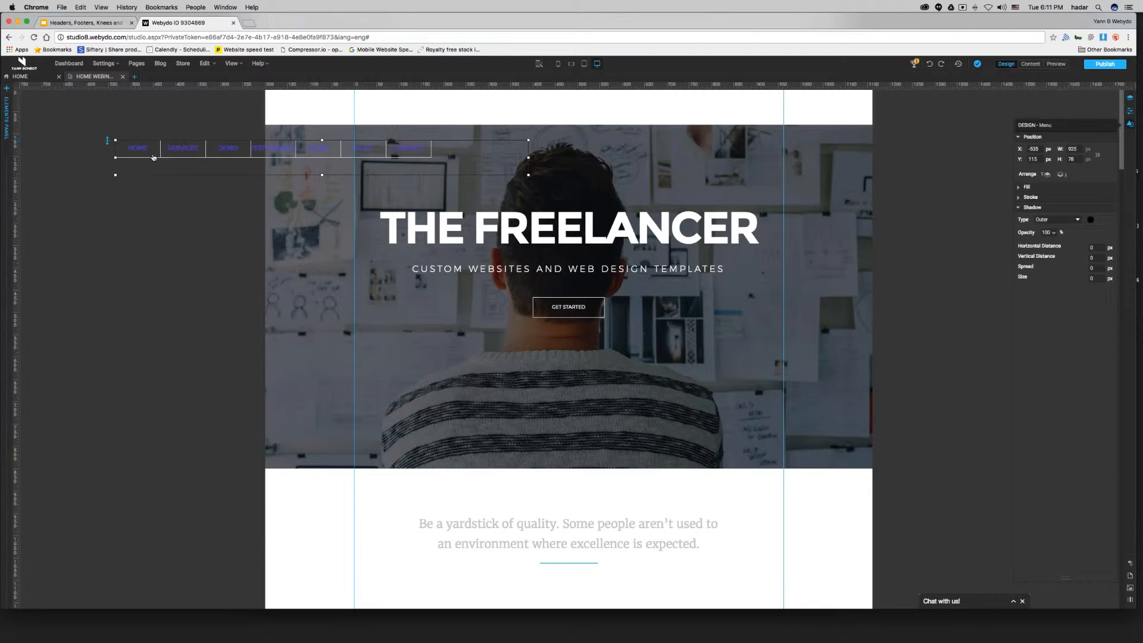
pyautogui.click(157, 157)
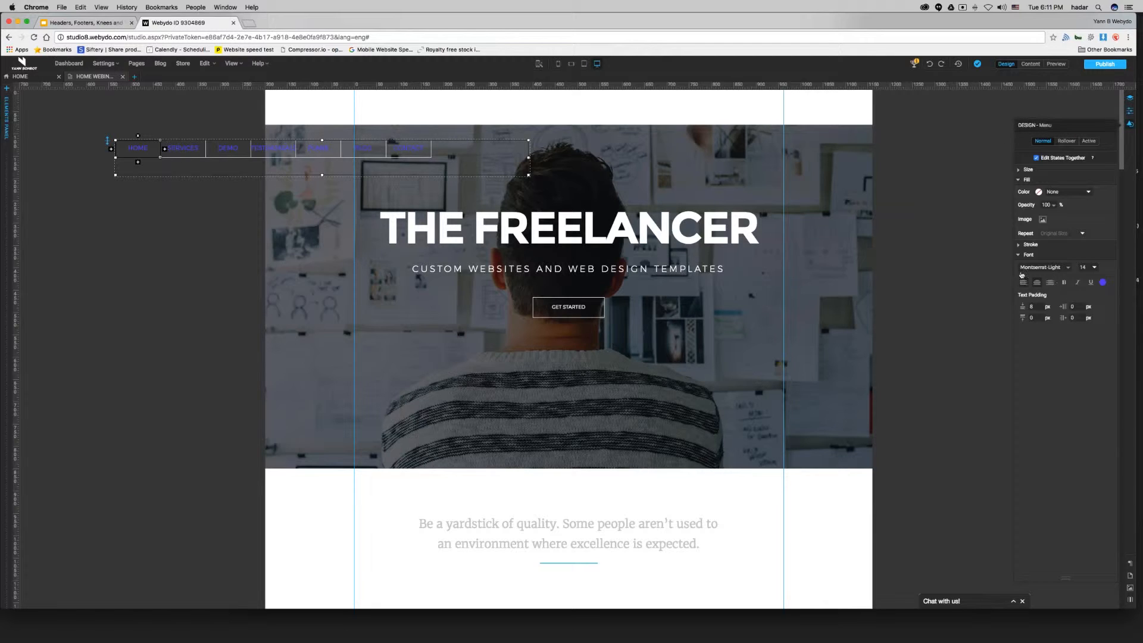
pyautogui.click(1022, 245)
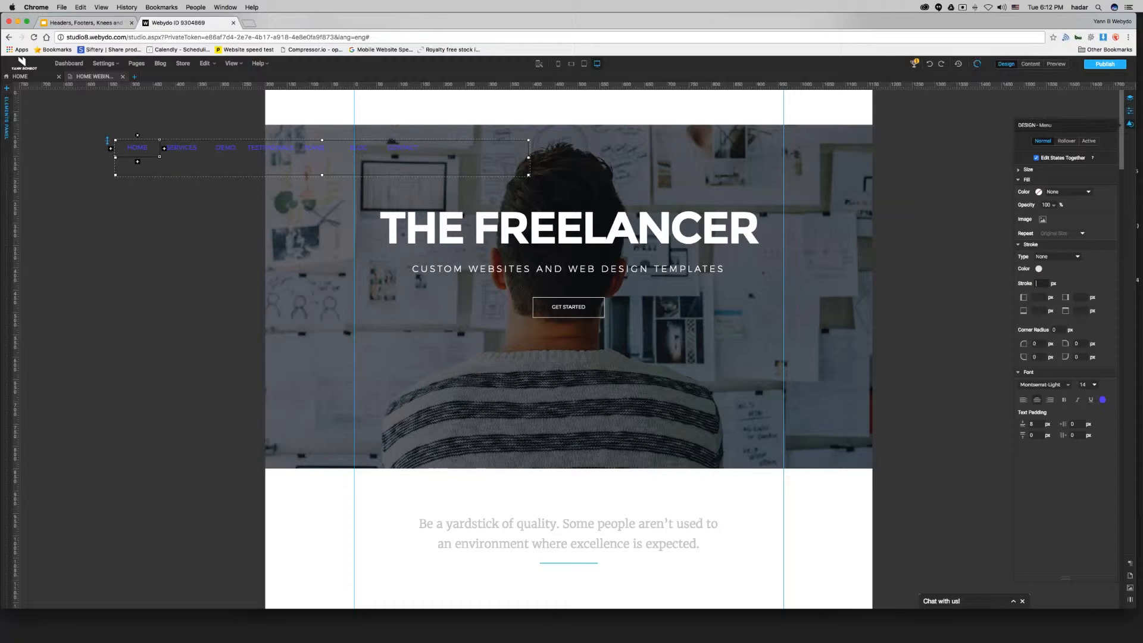
pyautogui.moveTo(144, 157); pyautogui.dragTo(118, 225)
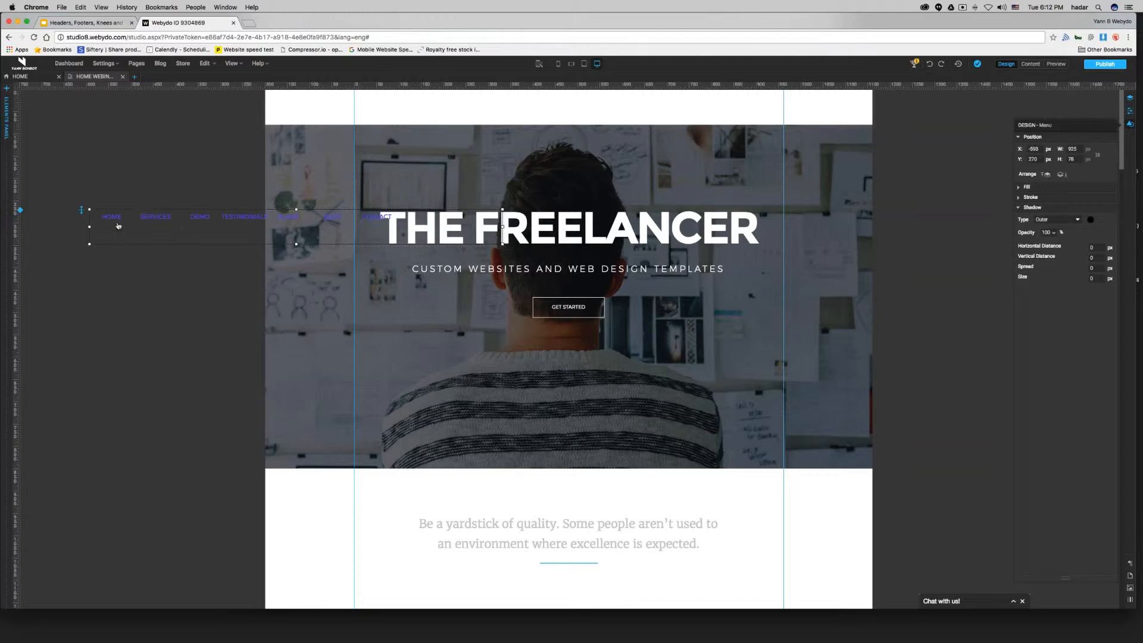
pyautogui.click(127, 222)
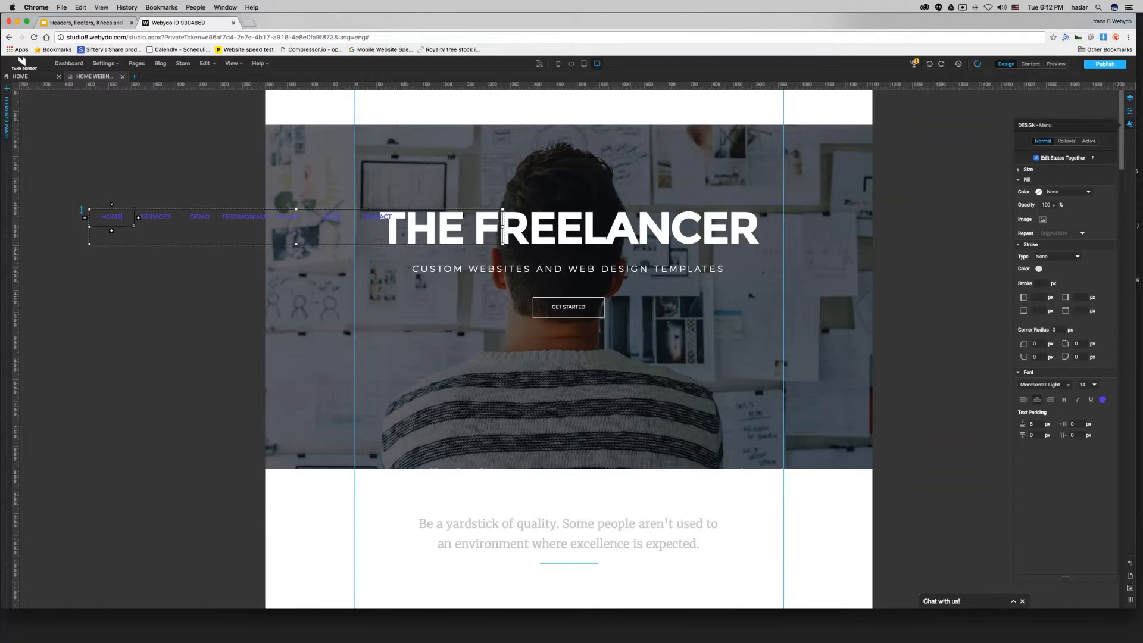
# Inspect the menu items' size and margin settings.
pyautogui.click(1021, 179)
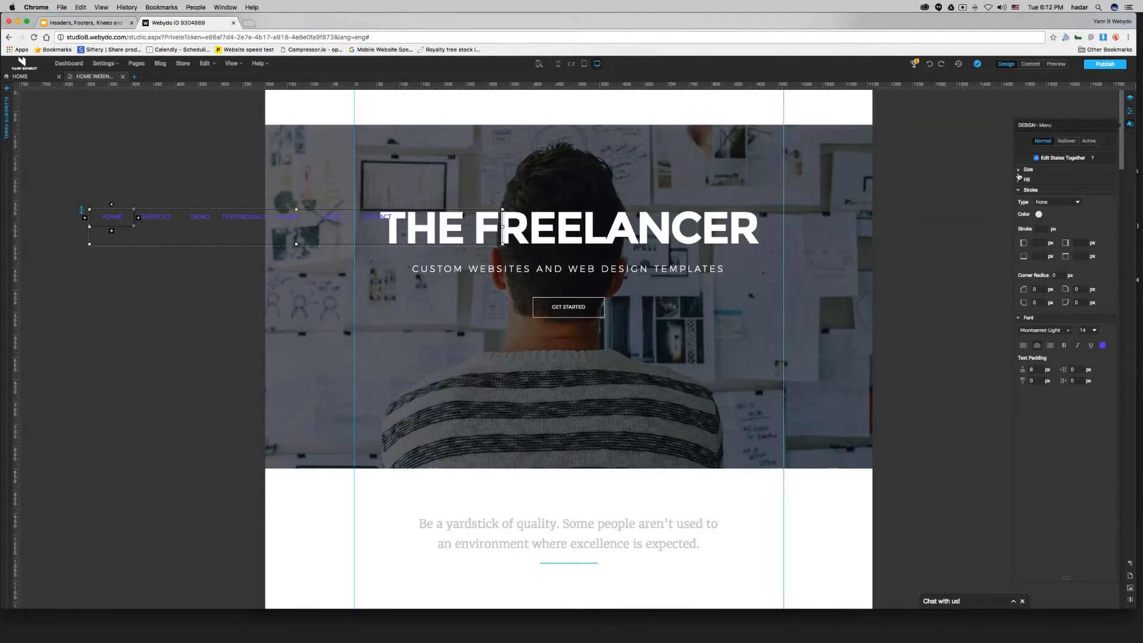
pyautogui.click(1019, 190)
pyautogui.click(1018, 201)
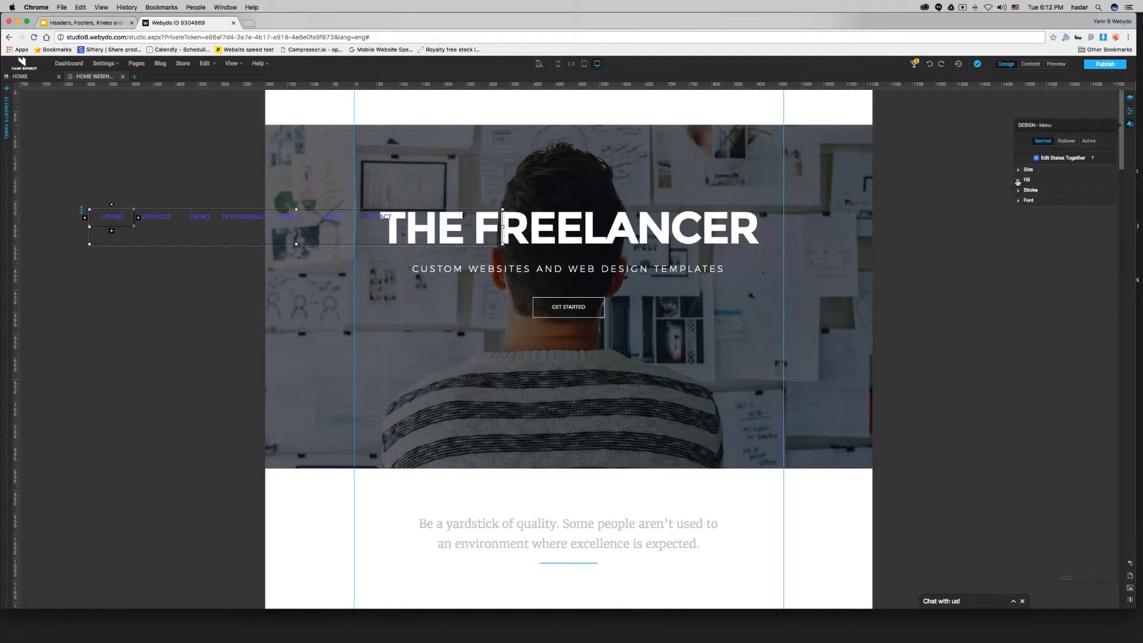
pyautogui.click(1019, 171)
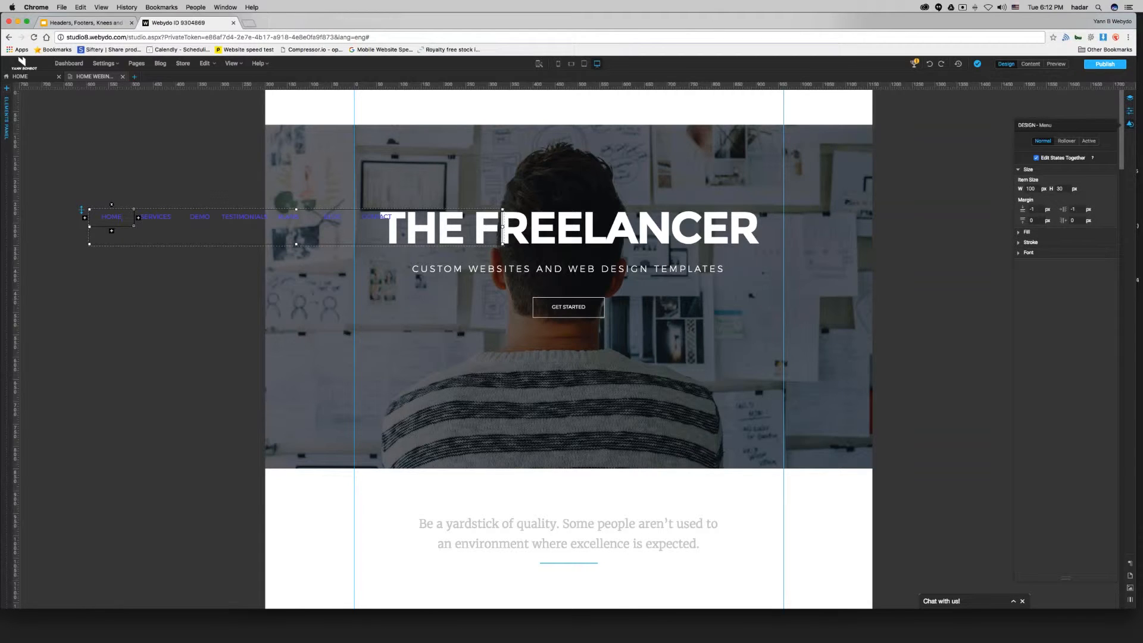
pyautogui.click(199, 280)
pyautogui.click(238, 219)
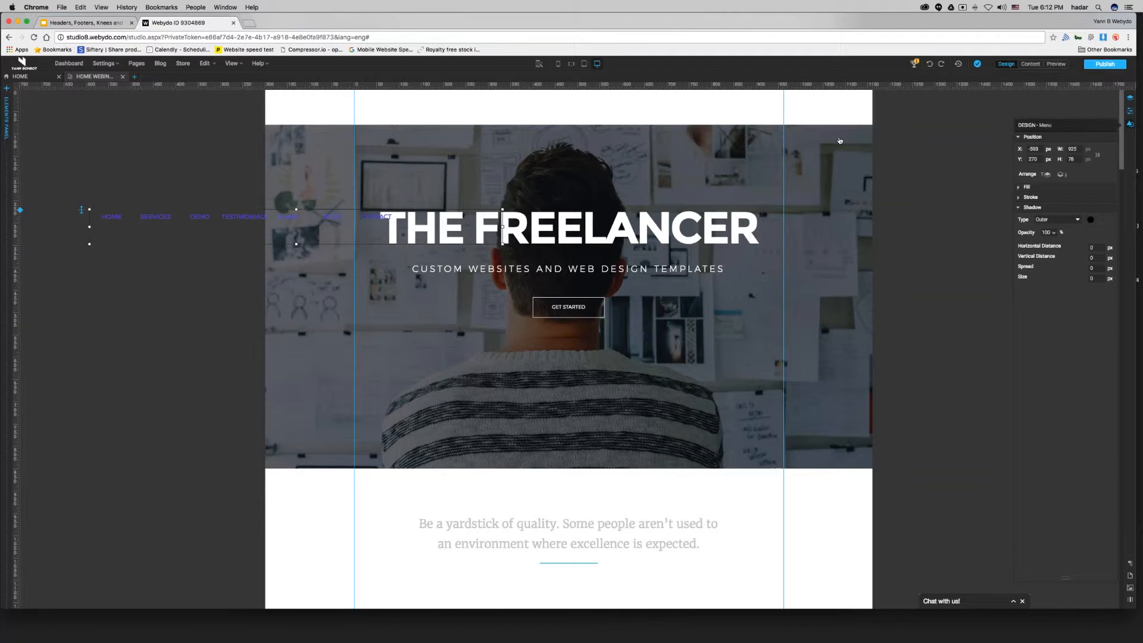
# Enable Dynamic Menu in the menu's properties.
pyautogui.click(1130, 111)
pyautogui.click(1021, 171)
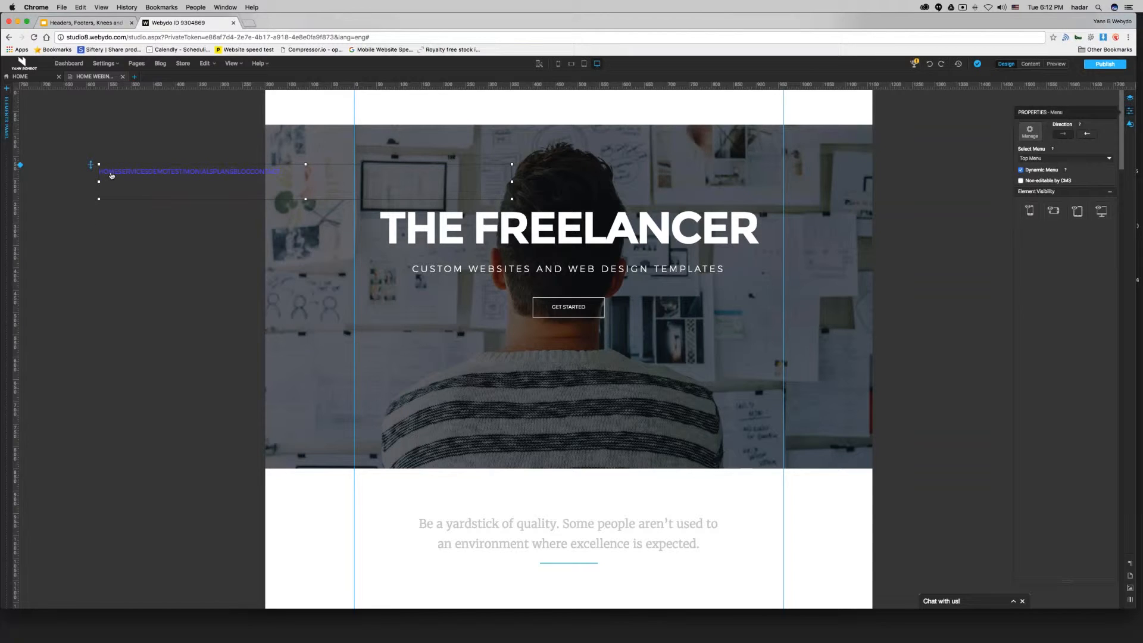
# Set the menu items' left and right padding to 25 px.
pyautogui.click(111, 175)
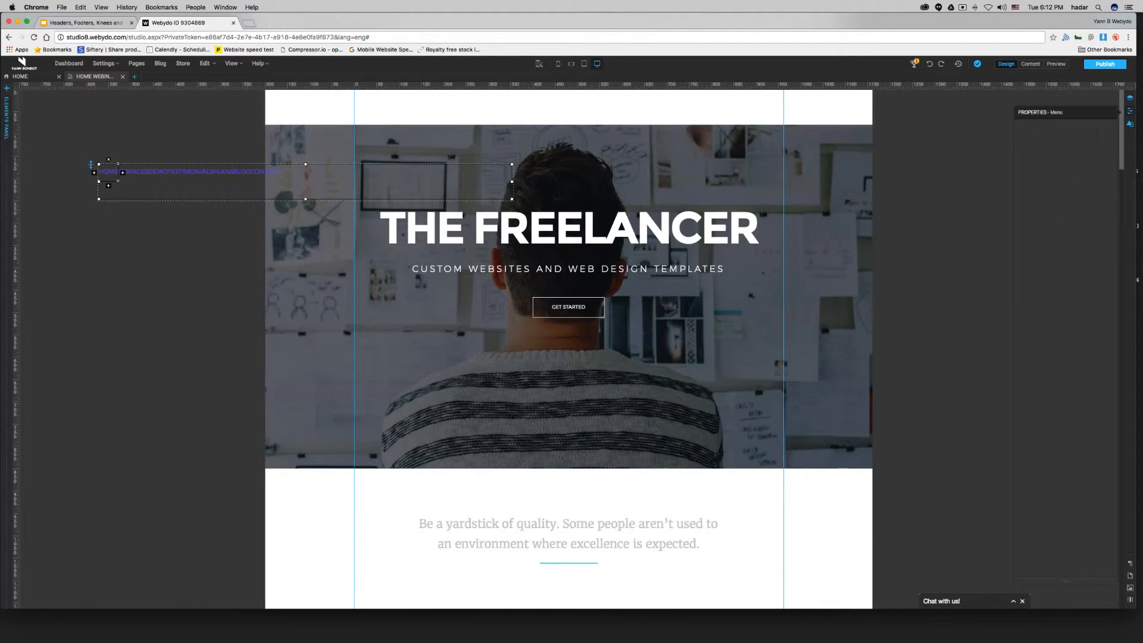
pyautogui.click(1130, 124)
pyautogui.click(1074, 209)
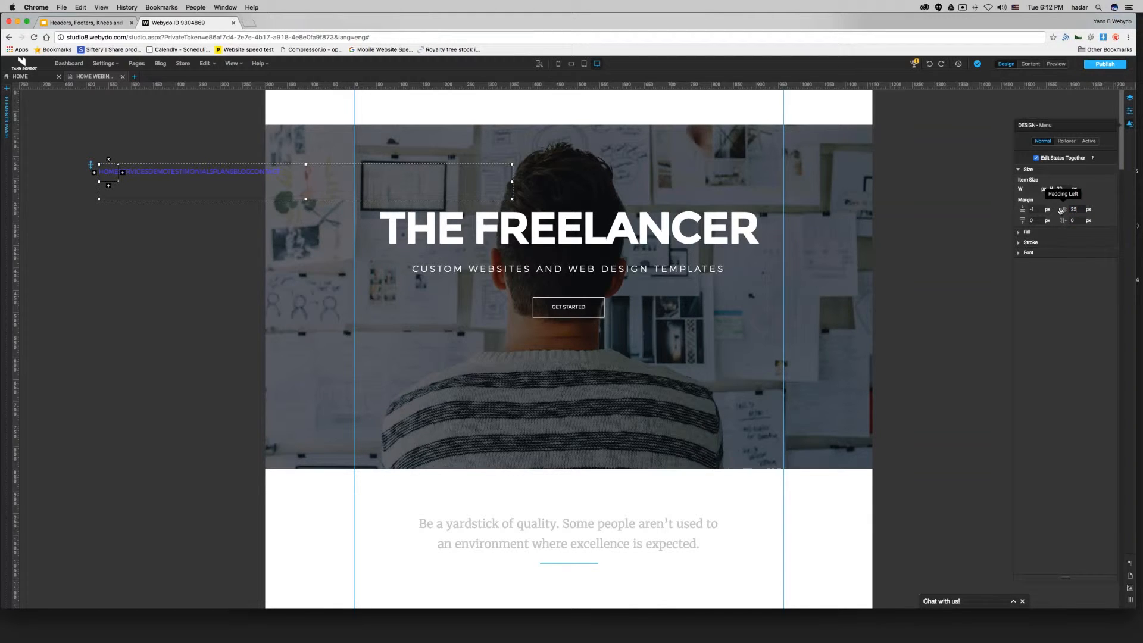
pyautogui.press('Return')
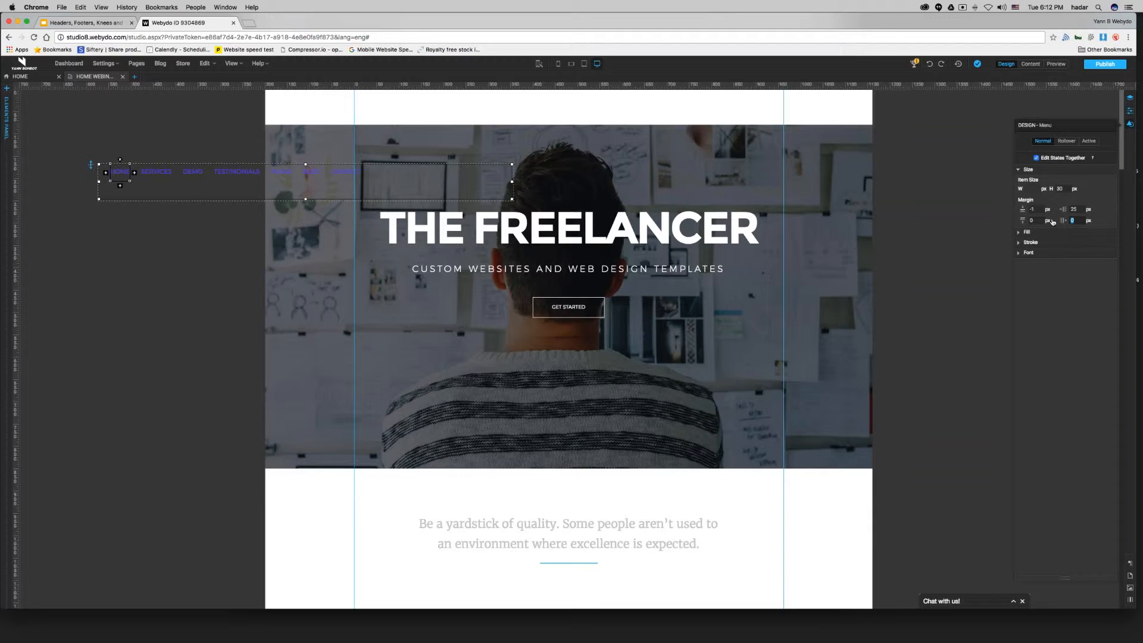
pyautogui.press('Return')
# Place the menu inside the white header bar and resize it to about 768 px wide.
pyautogui.click(197, 363)
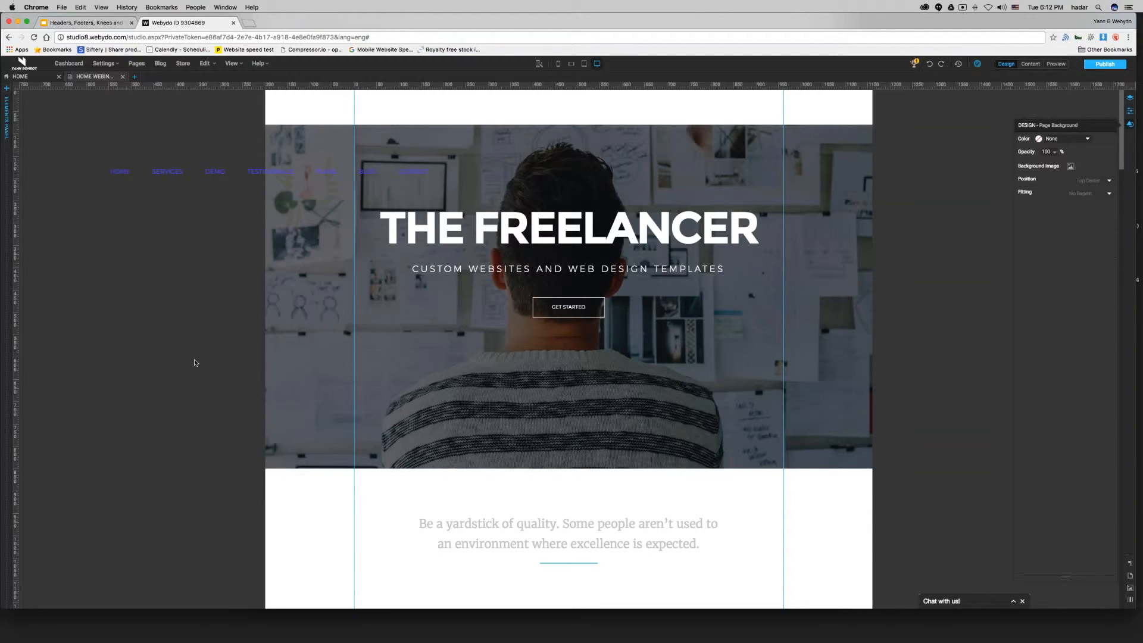
pyautogui.click(221, 190)
pyautogui.moveTo(221, 189); pyautogui.dragTo(516, 197)
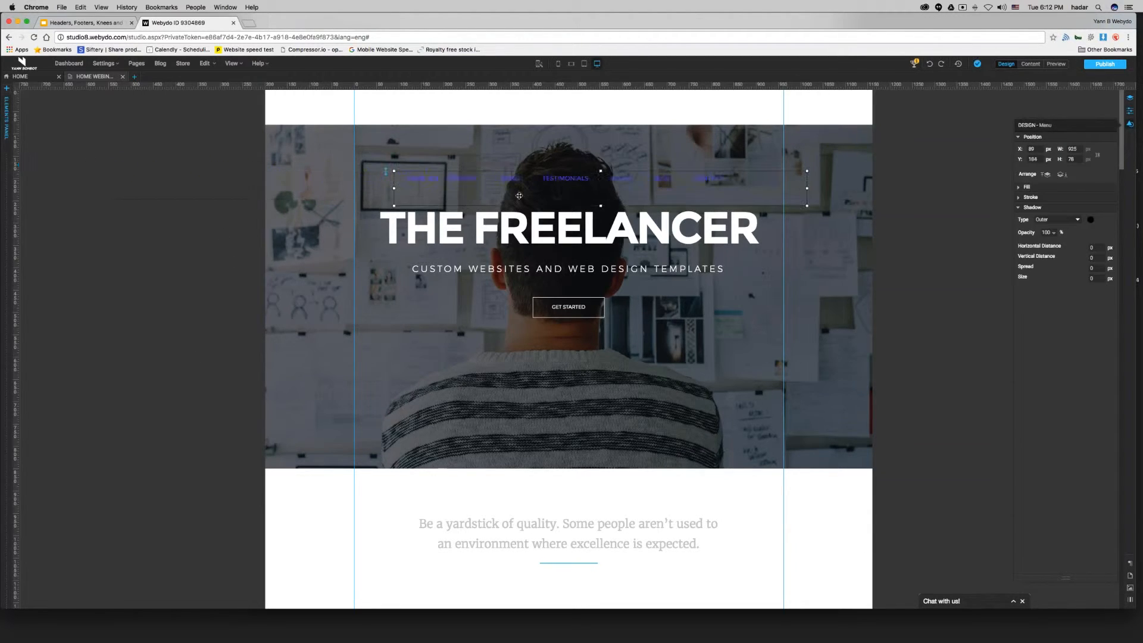
pyautogui.moveTo(807, 188); pyautogui.dragTo(785, 192)
pyautogui.rightClick(751, 195)
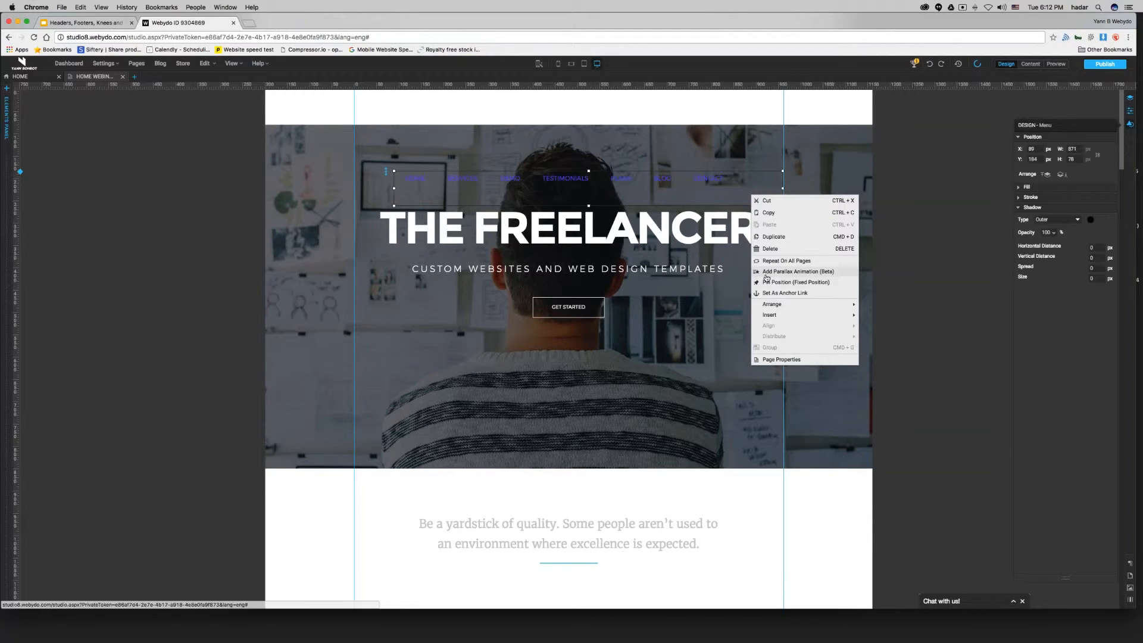
pyautogui.moveTo(647, 173); pyautogui.dragTo(588, 113)
pyautogui.moveTo(394, 114); pyautogui.dragTo(439, 114)
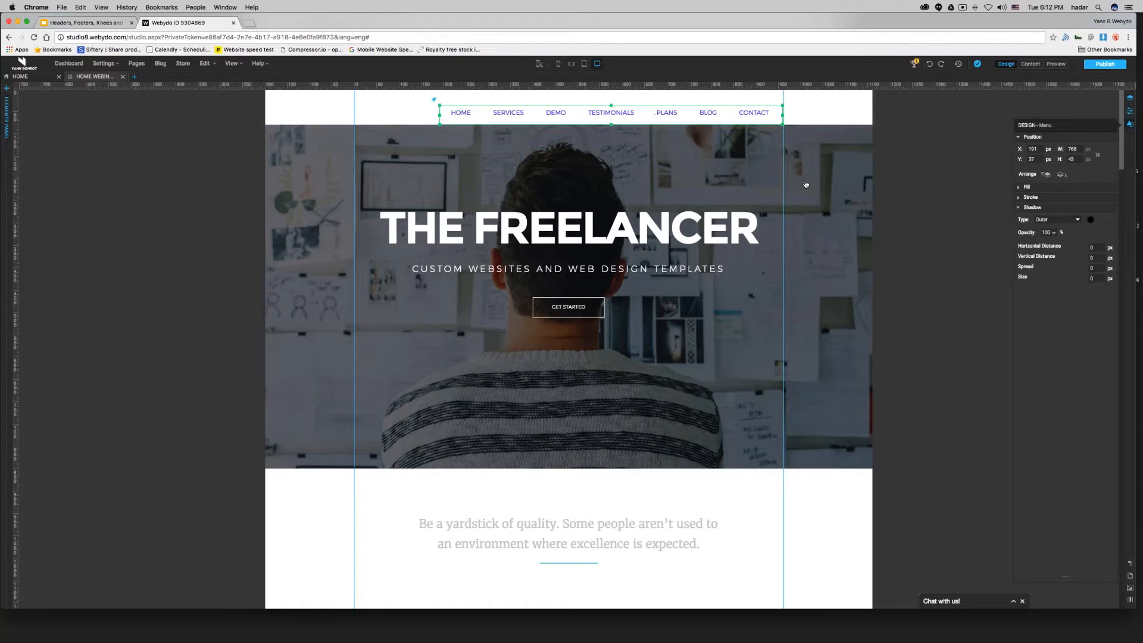
# Set the menu items' Rollover font color to light blue 6ACFE8.
pyautogui.click(473, 115)
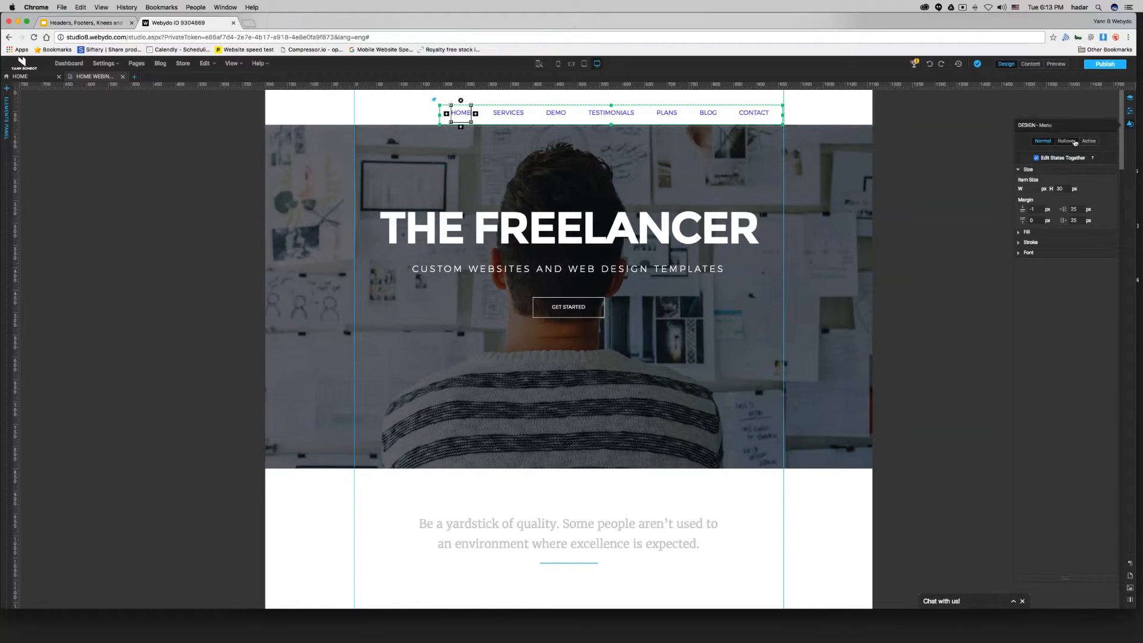
pyautogui.click(1066, 141)
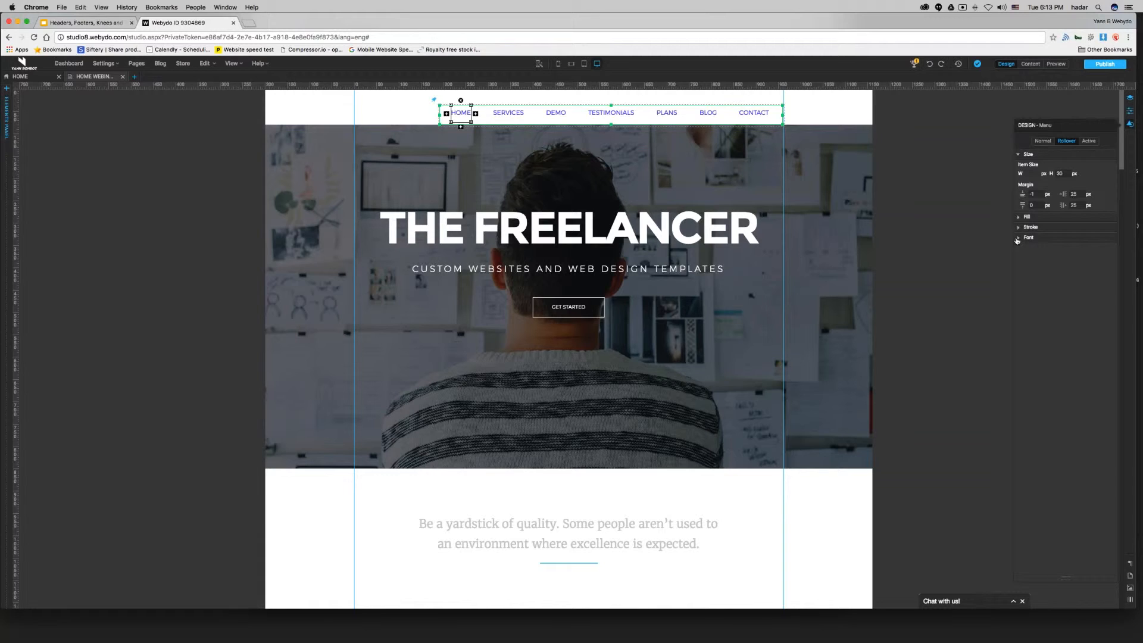
pyautogui.click(477, 121)
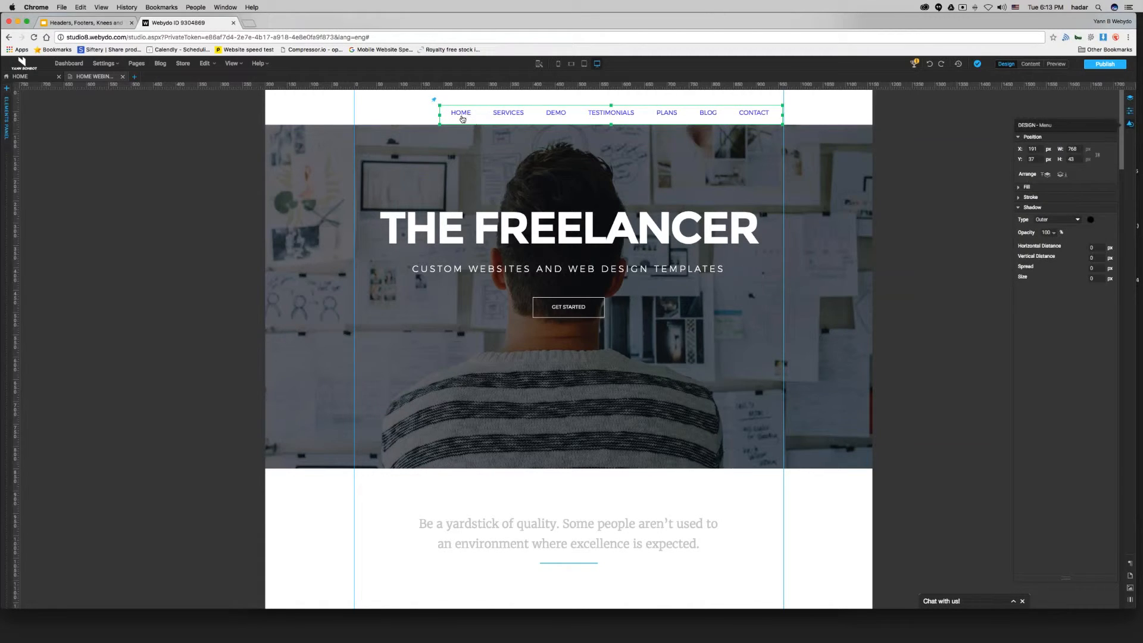
pyautogui.click(462, 119)
pyautogui.click(1019, 237)
pyautogui.click(1102, 265)
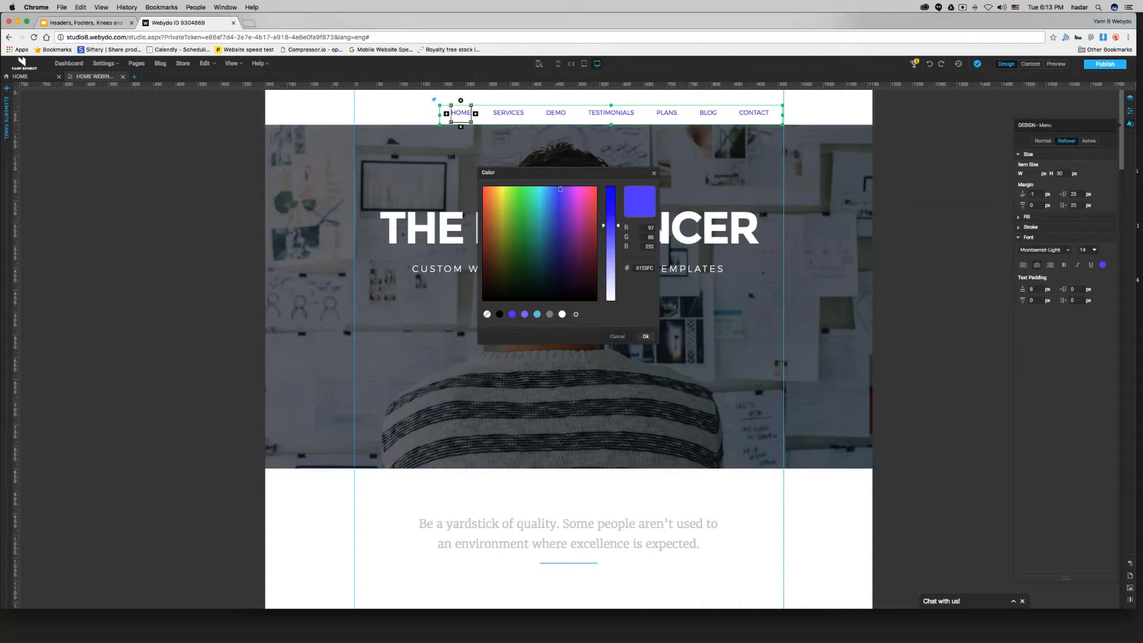
pyautogui.click(537, 314)
pyautogui.click(645, 337)
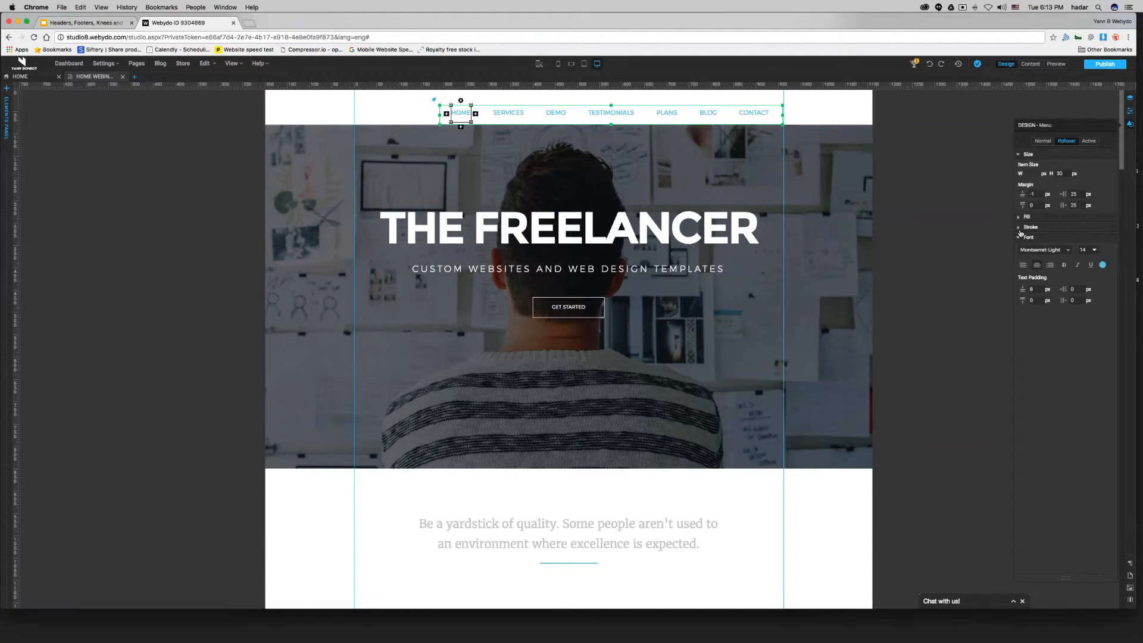
# Set the menu items' Rollover stroke color to light blue 6ACFE8.
pyautogui.click(1019, 227)
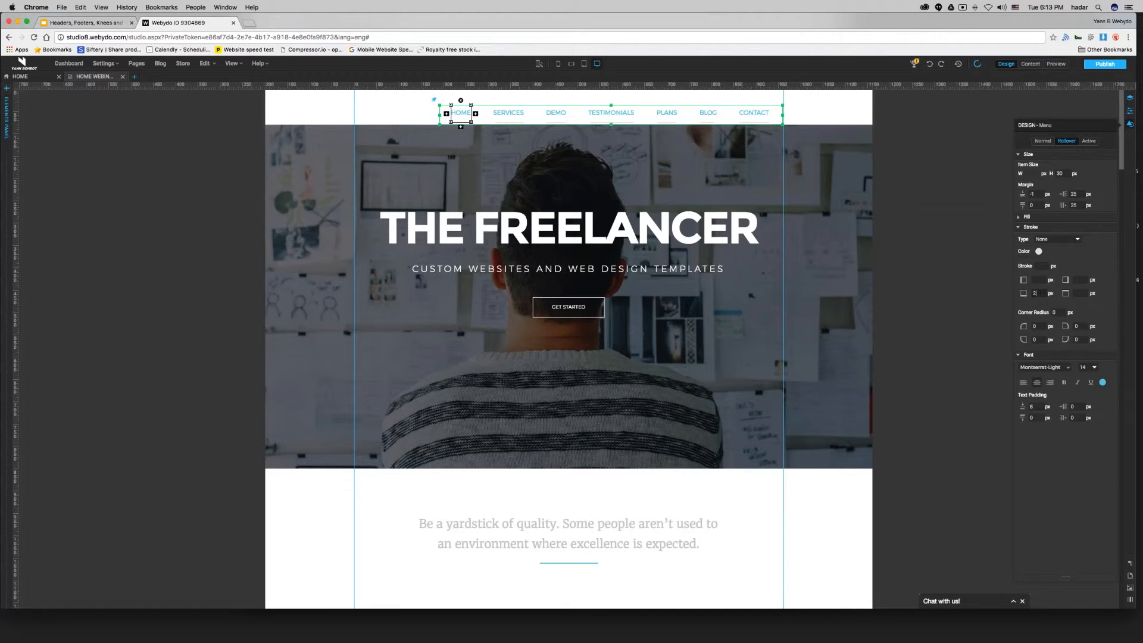
pyautogui.click(1039, 252)
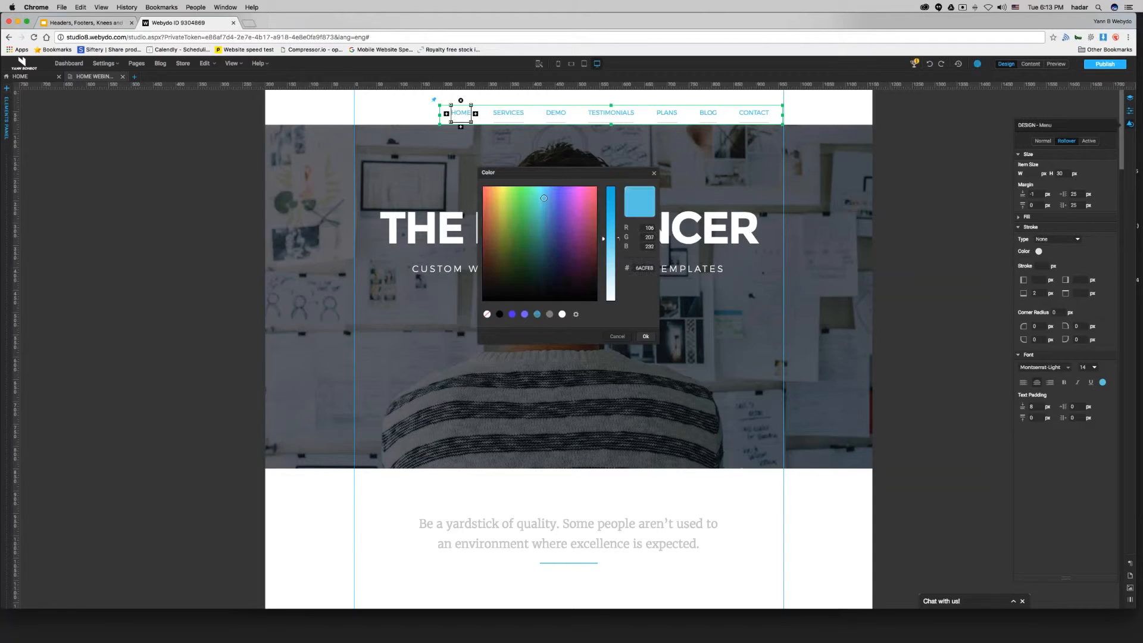
pyautogui.click(646, 337)
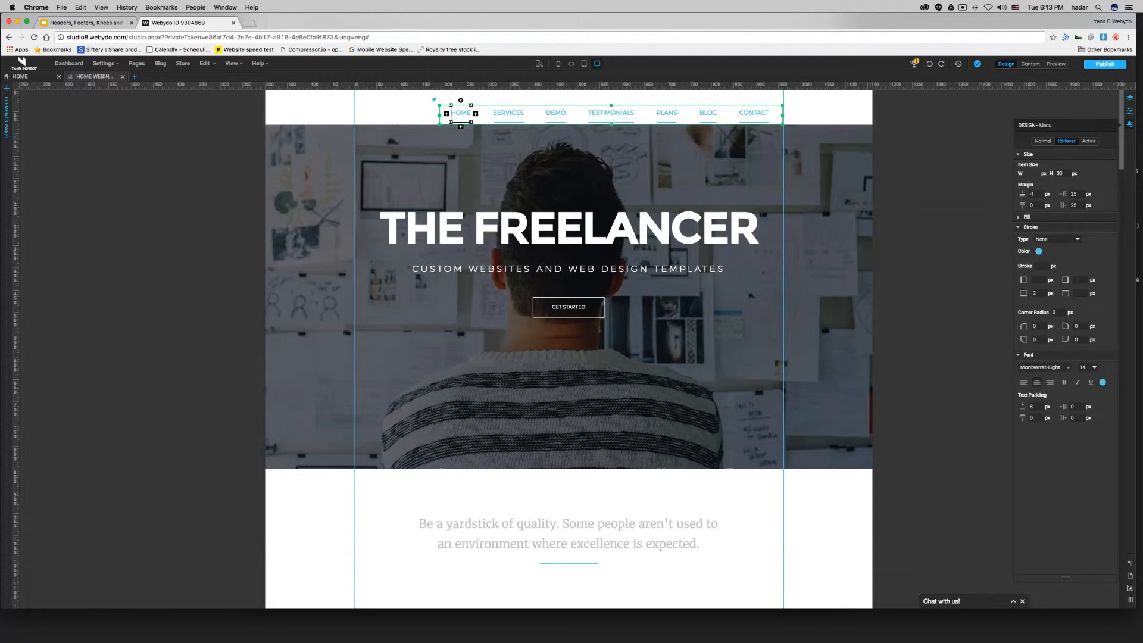
# In the Normal state, set the menu items' stroke color to purple 6155FC and clear the bottom stroke width.
pyautogui.click(1043, 141)
pyautogui.click(1039, 267)
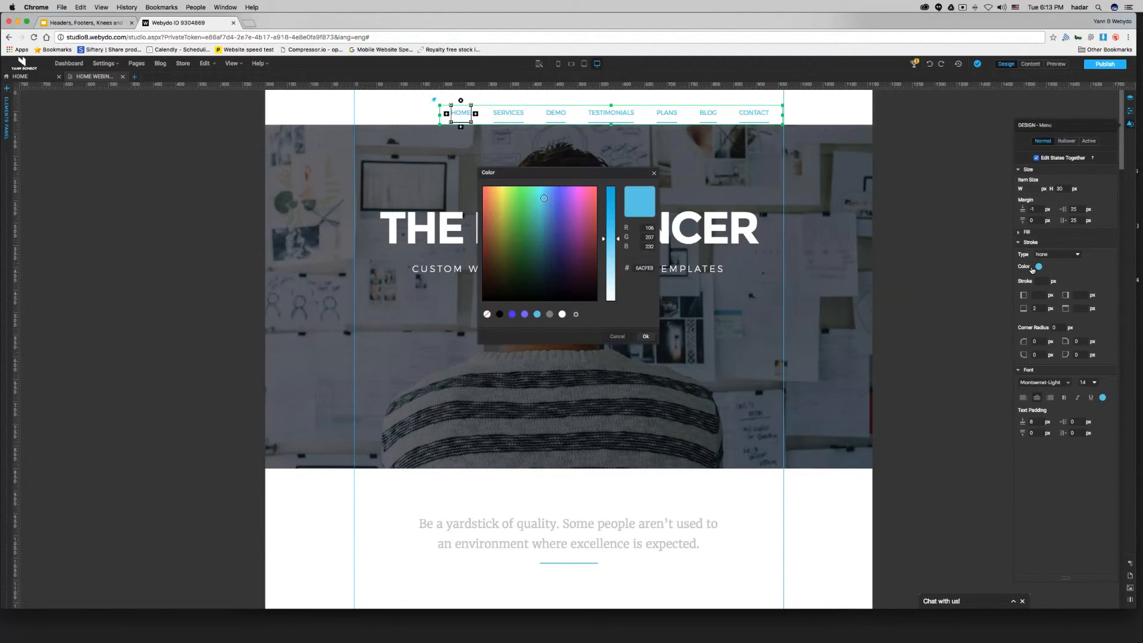
pyautogui.click(525, 314)
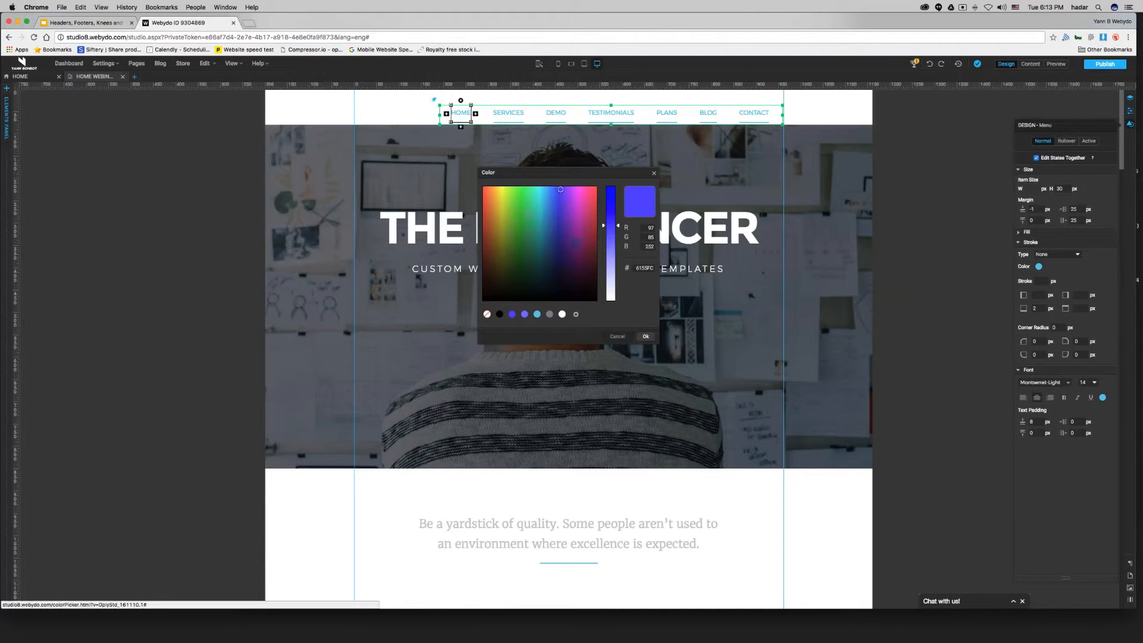
pyautogui.click(645, 336)
pyautogui.moveTo(1038, 309); pyautogui.dragTo(1023, 310)
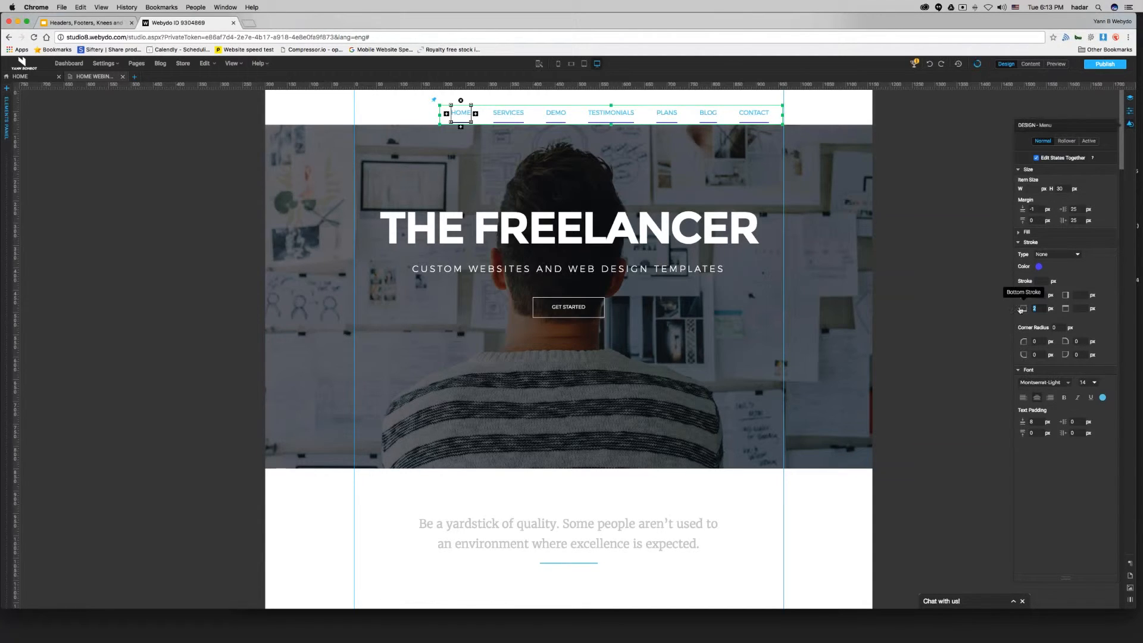
pyautogui.press('BackSpace')
# Set the Normal state font color of the menu items to the blue palette swatch.
pyautogui.click(1103, 397)
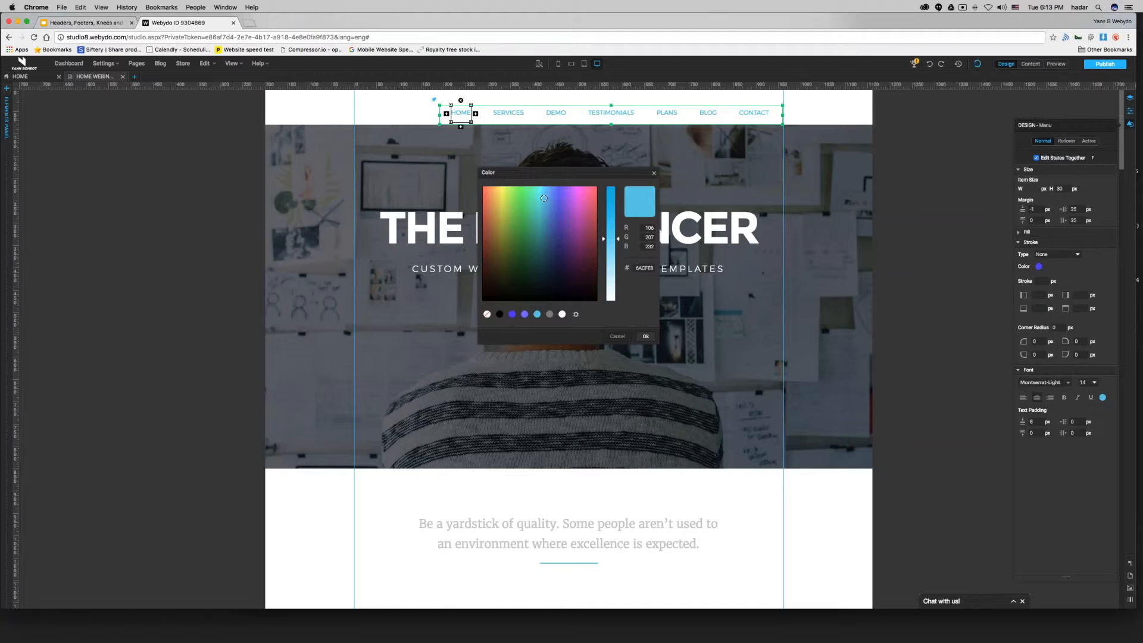
pyautogui.click(512, 314)
pyautogui.click(646, 336)
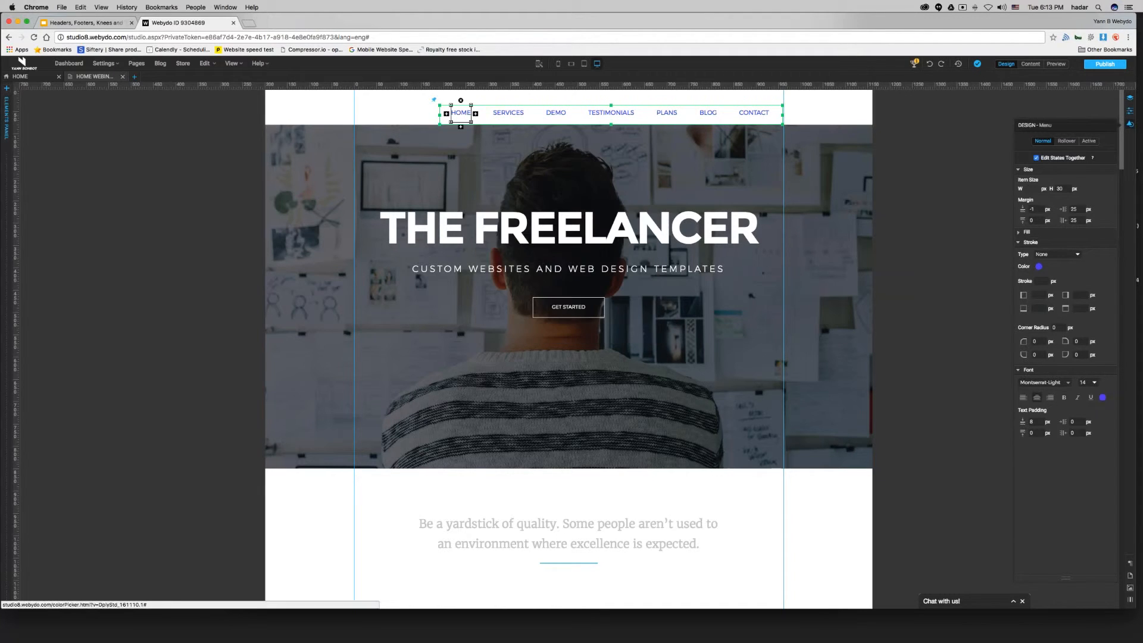
# Set the Rollover state's stroke and font colors to light blue 6ACFE8.
pyautogui.click(1067, 141)
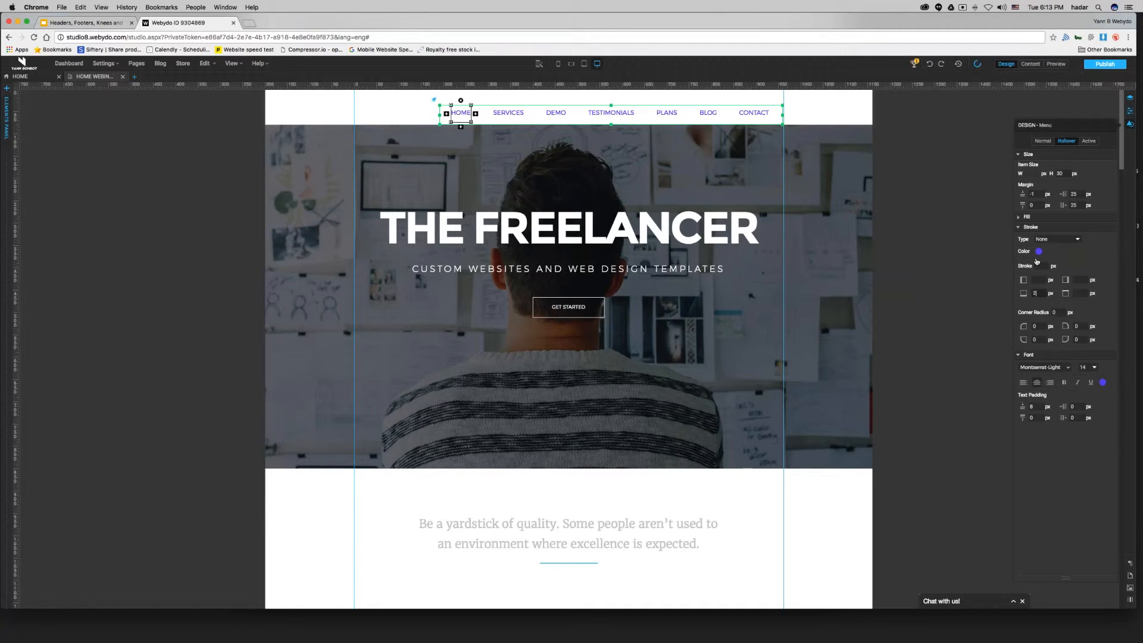
pyautogui.click(1040, 251)
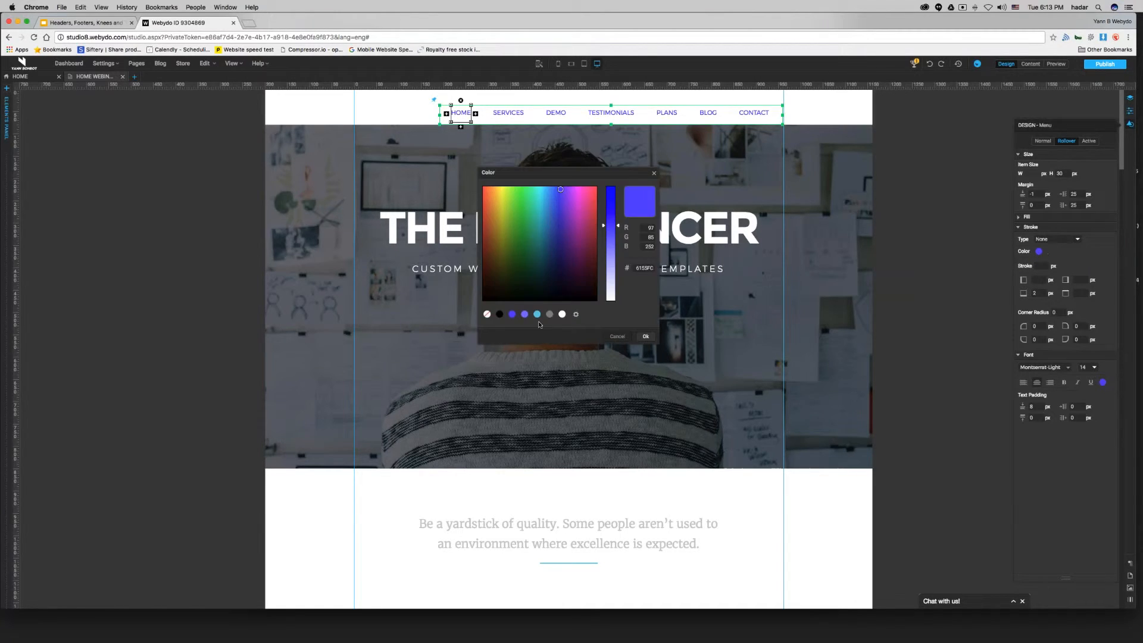
pyautogui.click(537, 314)
pyautogui.click(645, 336)
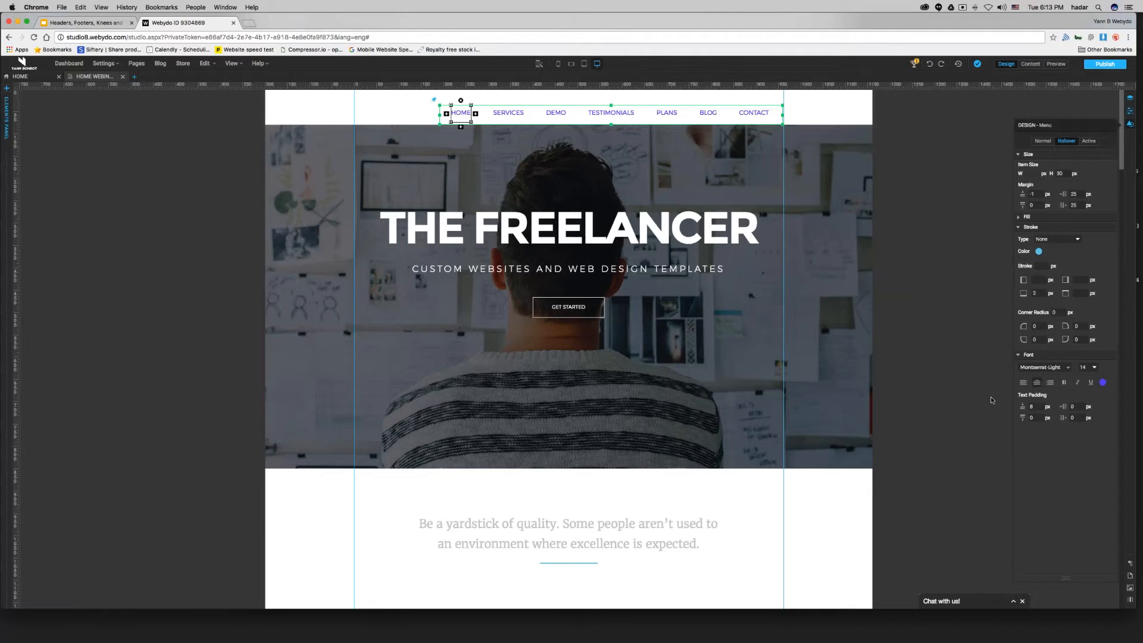
pyautogui.click(1103, 382)
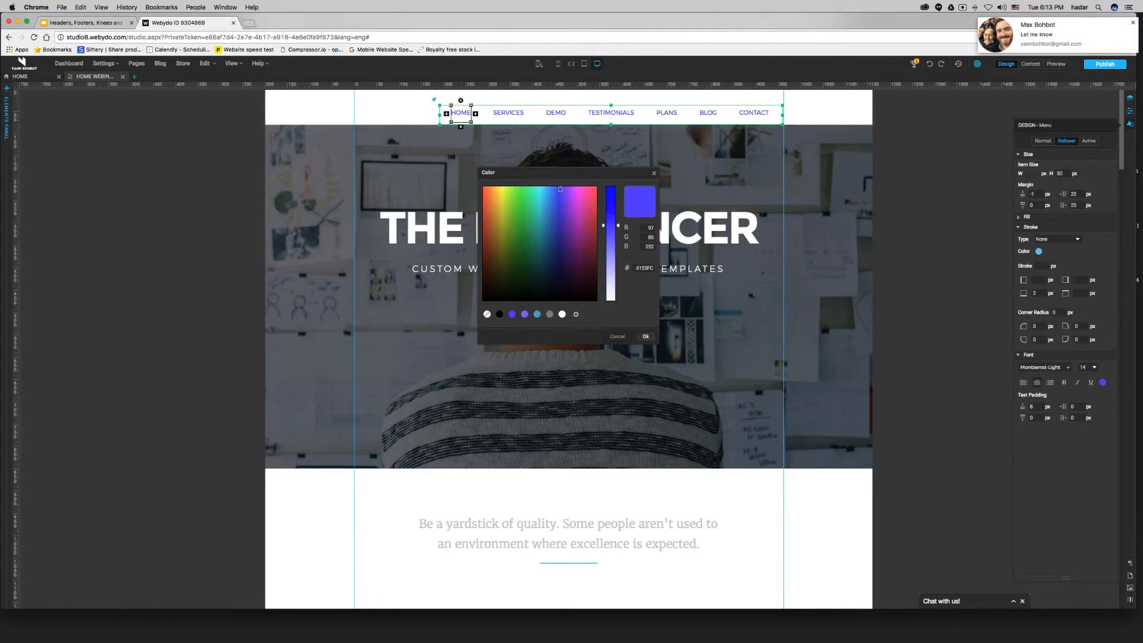
pyautogui.click(538, 314)
pyautogui.click(645, 337)
# Set the Active state's stroke and font colors to light blue 6ACFE8.
pyautogui.click(1089, 141)
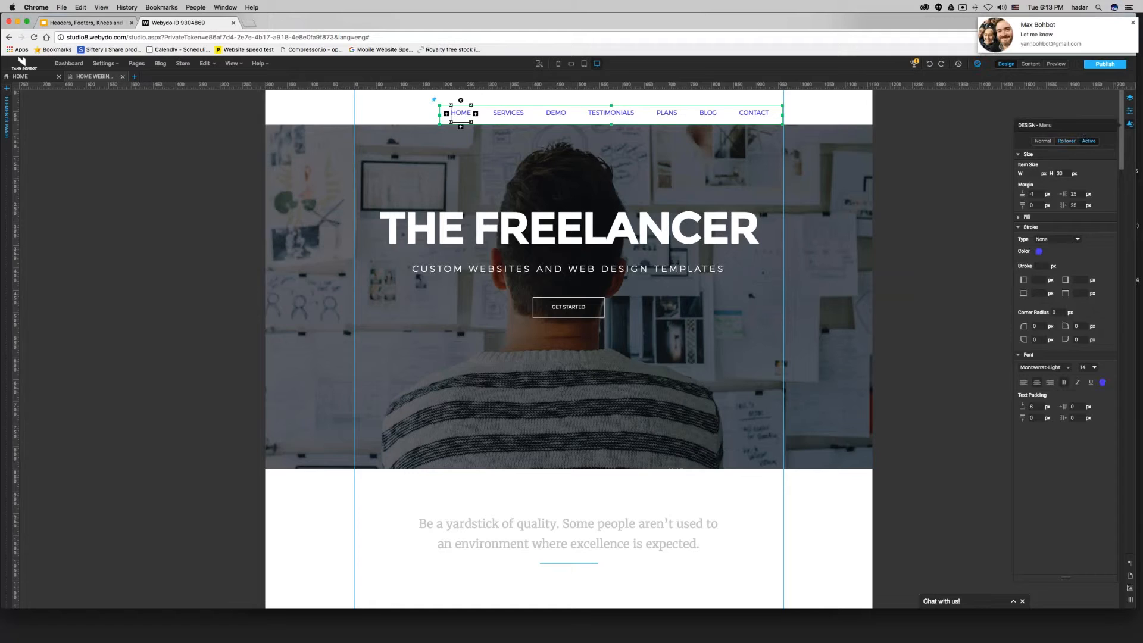
pyautogui.click(1133, 22)
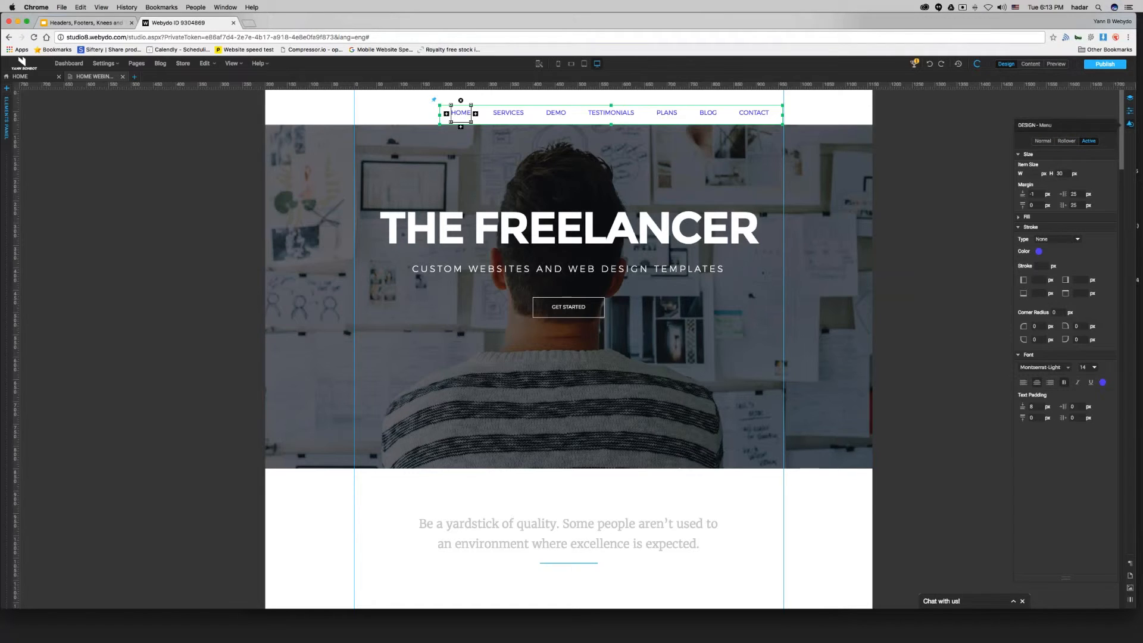
pyautogui.click(1039, 251)
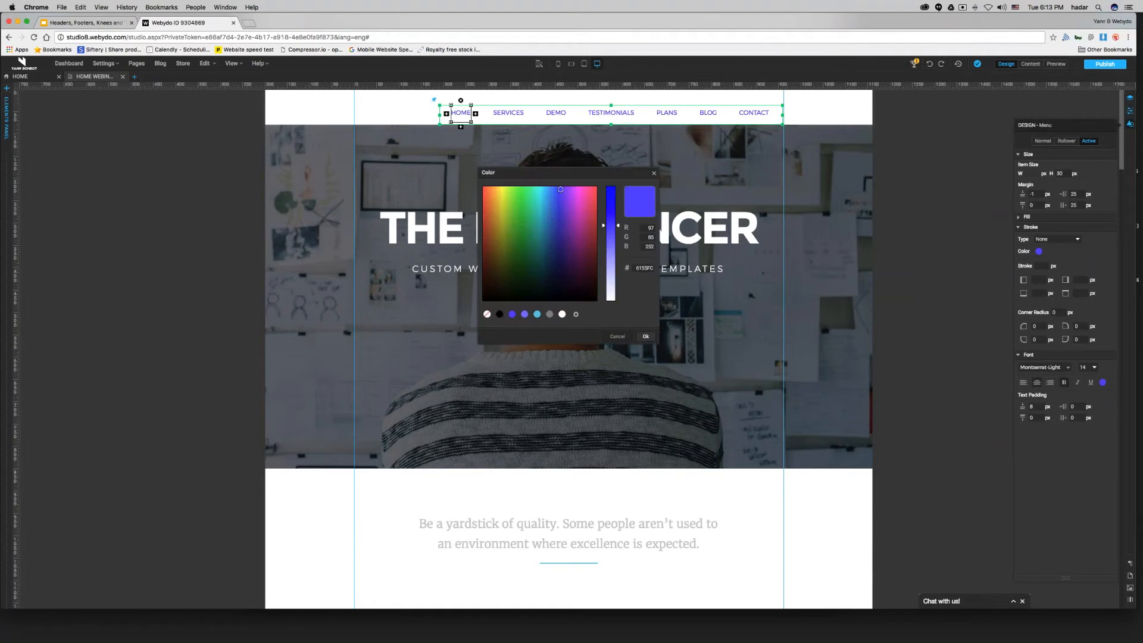
pyautogui.click(537, 314)
pyautogui.click(646, 337)
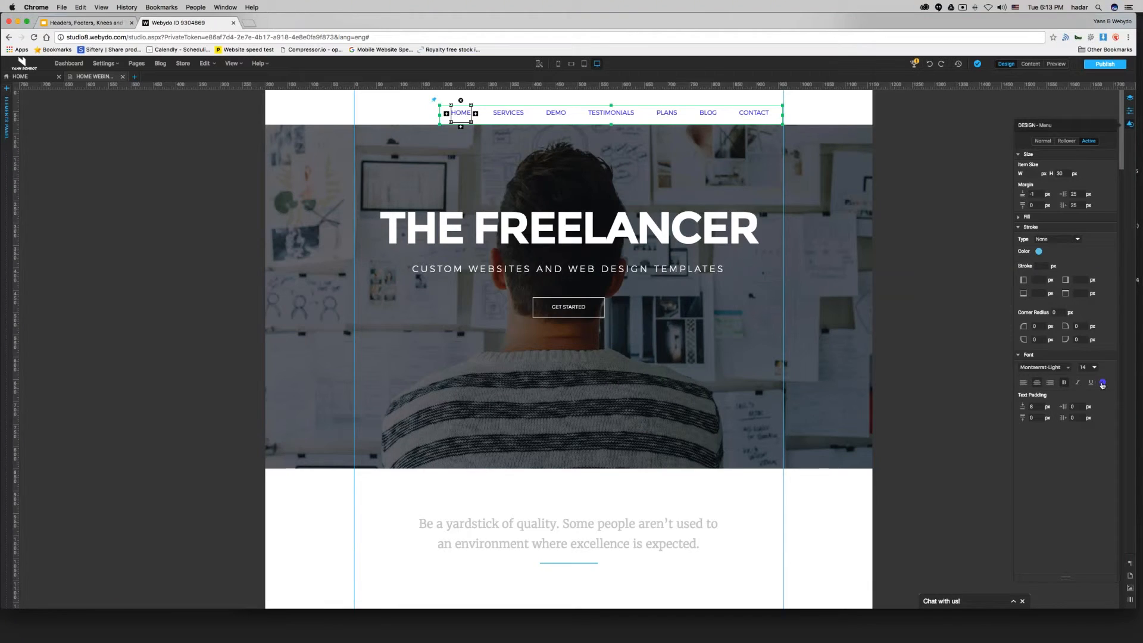
pyautogui.click(1102, 383)
pyautogui.click(537, 314)
pyautogui.click(645, 336)
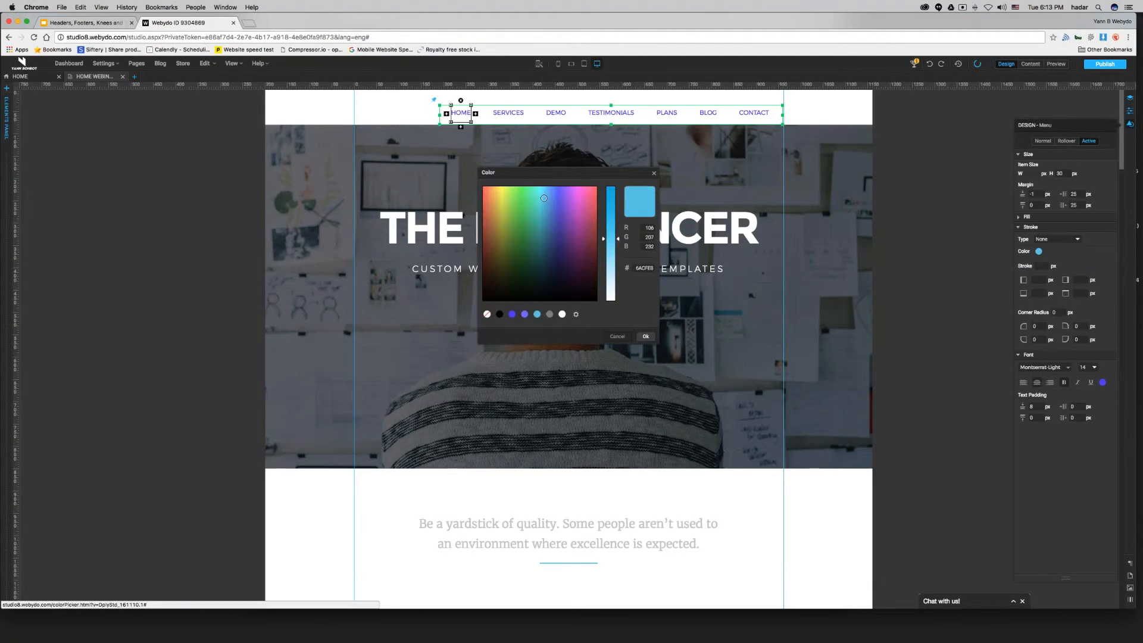
pyautogui.click(958, 265)
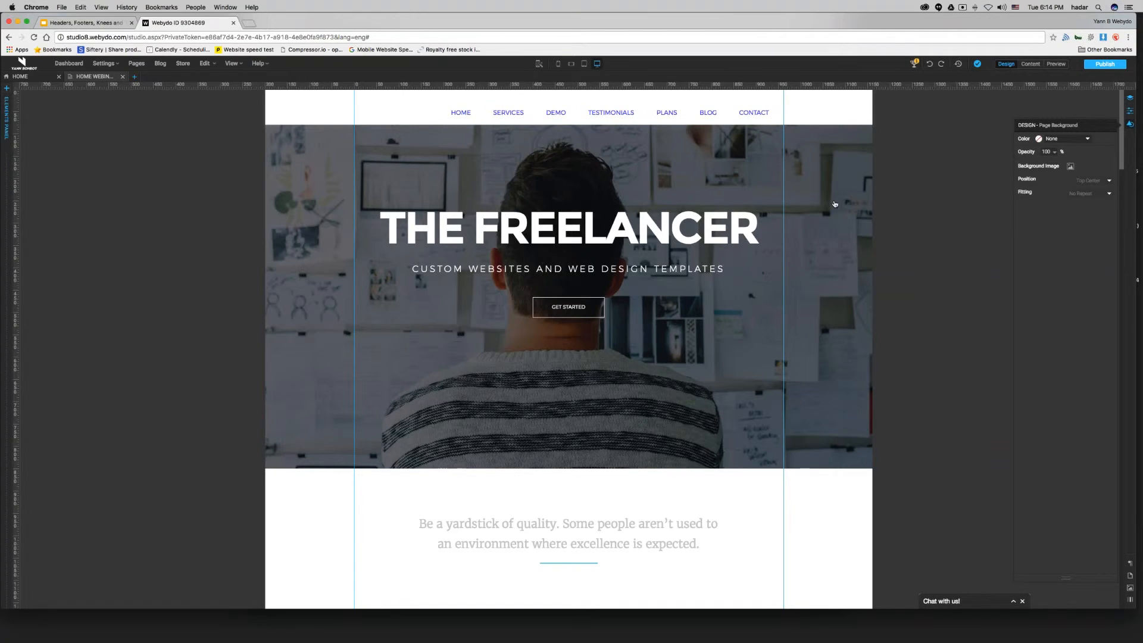
# Nudge the menu slightly upward within the white header bar.
pyautogui.scroll(-10, 703, 201)
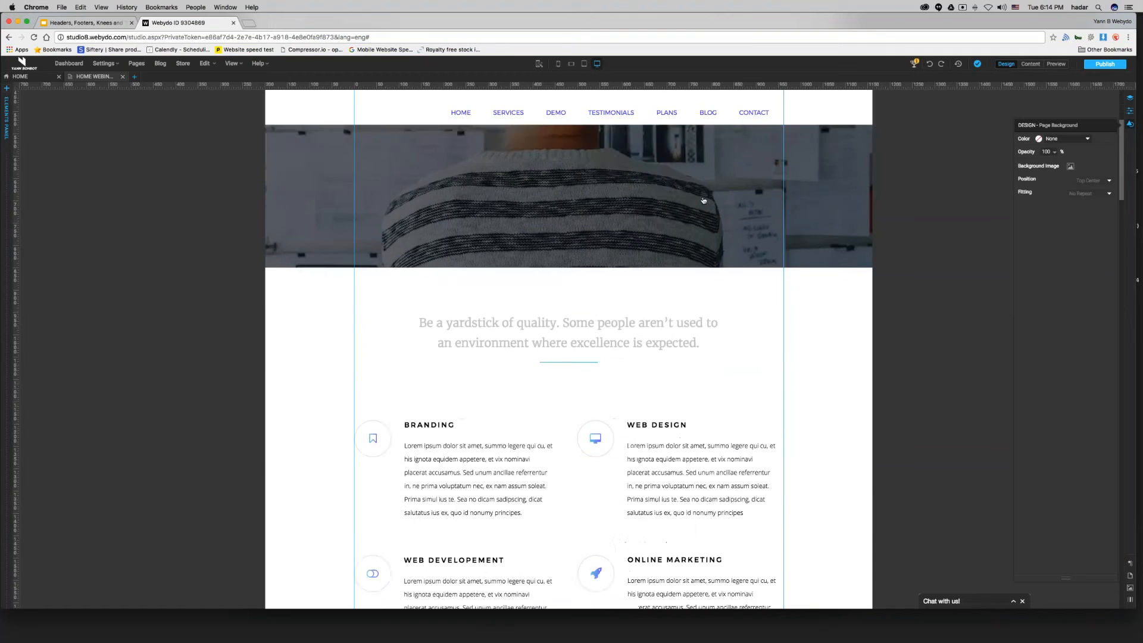
pyautogui.scroll(10, 704, 200)
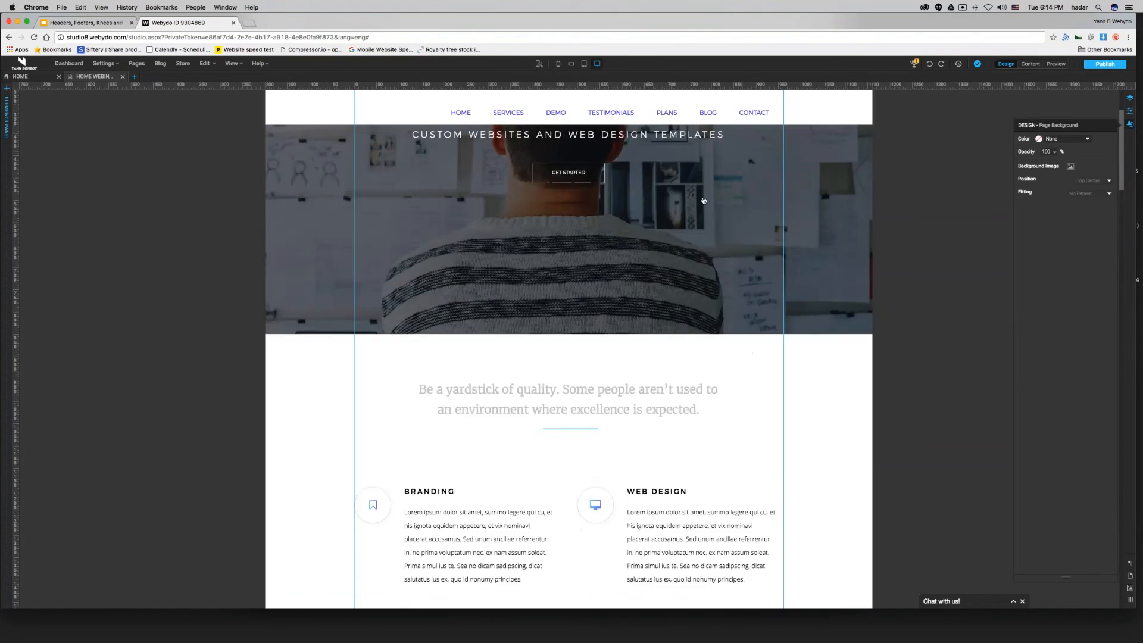
pyautogui.scroll(-13, 703, 201)
pyautogui.scroll(13, 704, 200)
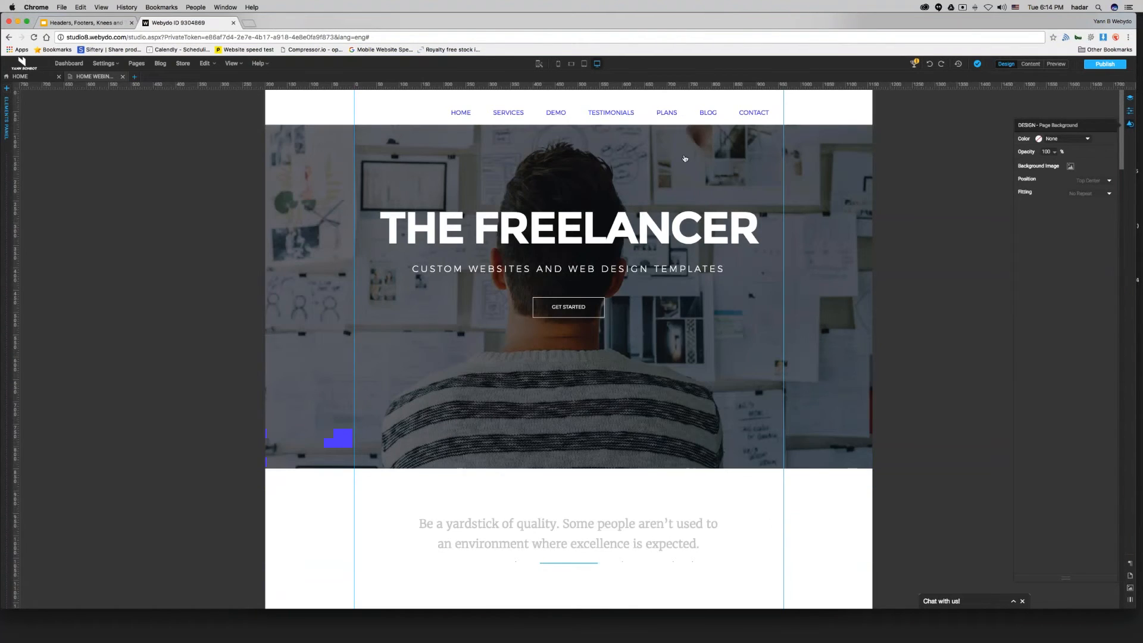
pyautogui.moveTo(665, 115)
pyautogui.mouseDown()
pyautogui.moveTo(638, 112)
pyautogui.moveTo(665, 113)
pyautogui.mouseUp()
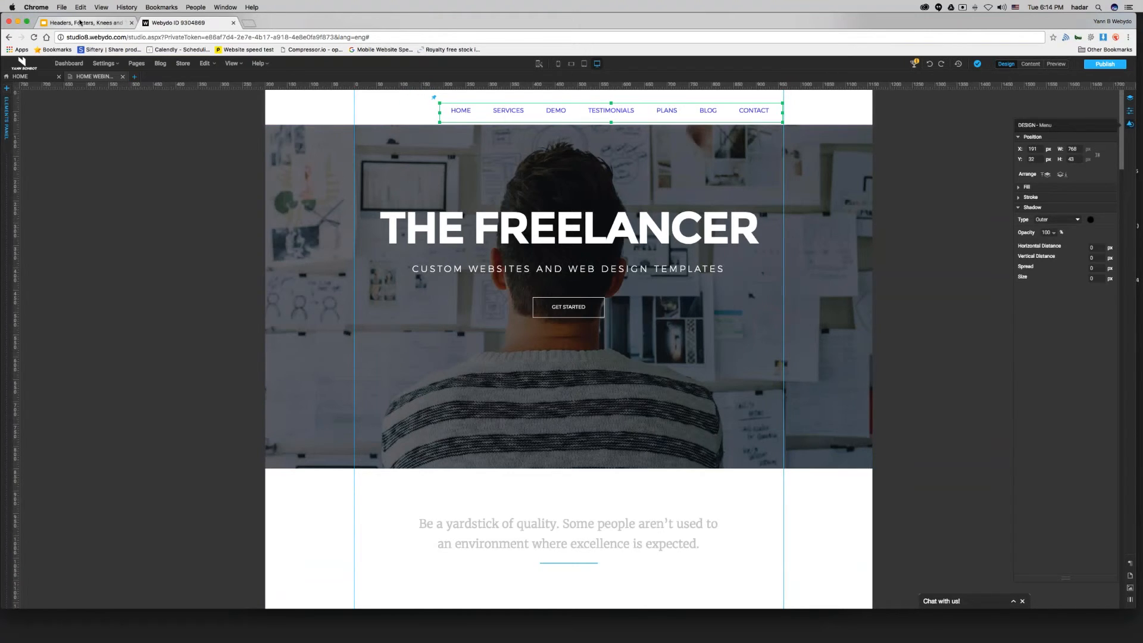
# Copy the THE FREELANCER logo text from the other page's header.
pyautogui.click(80, 22)
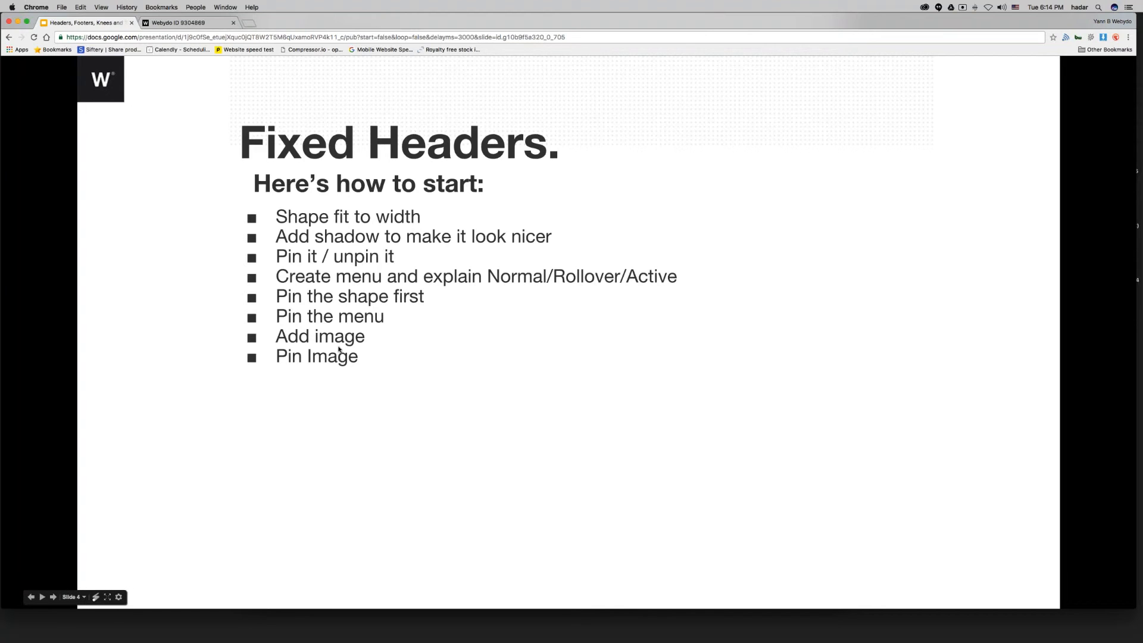
pyautogui.click(203, 23)
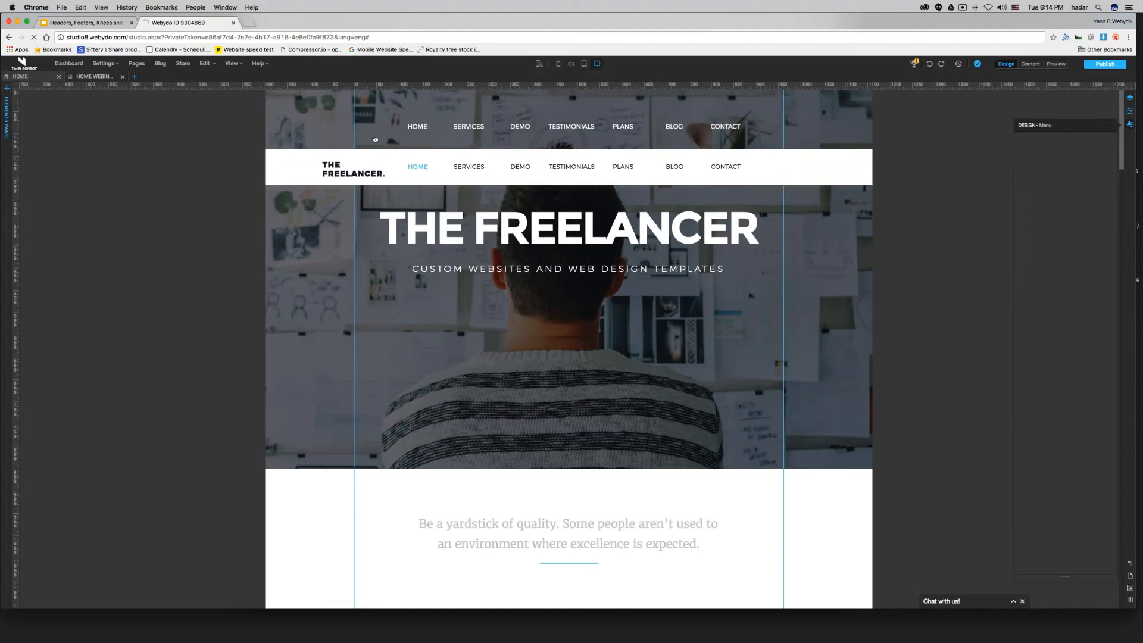
pyautogui.click(351, 170)
pyautogui.rightClick(351, 170)
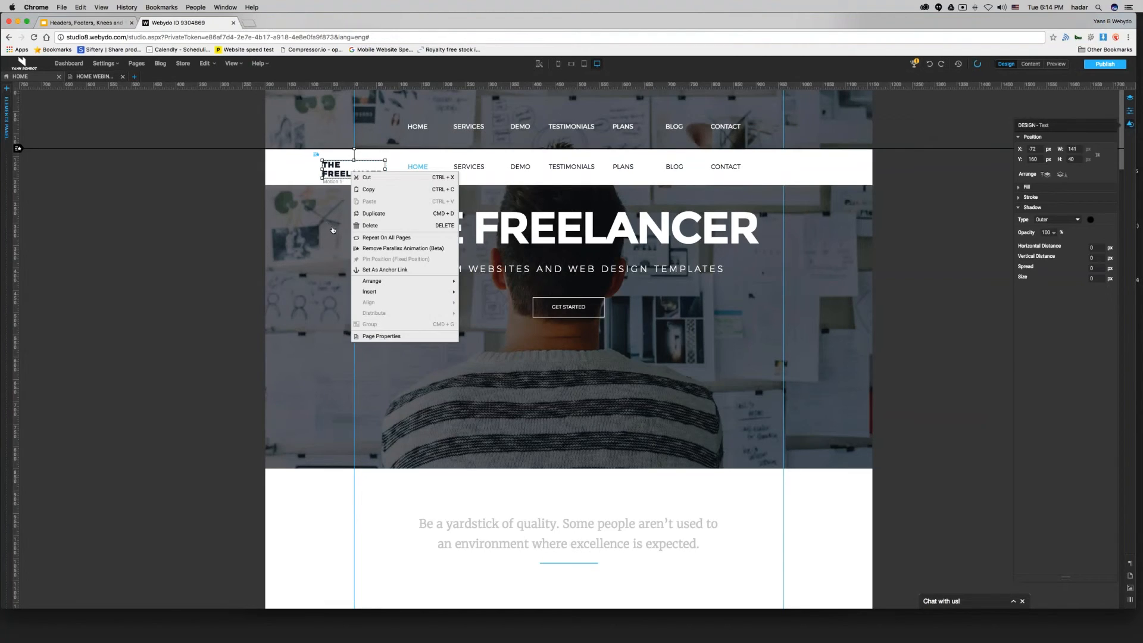
pyautogui.click(376, 190)
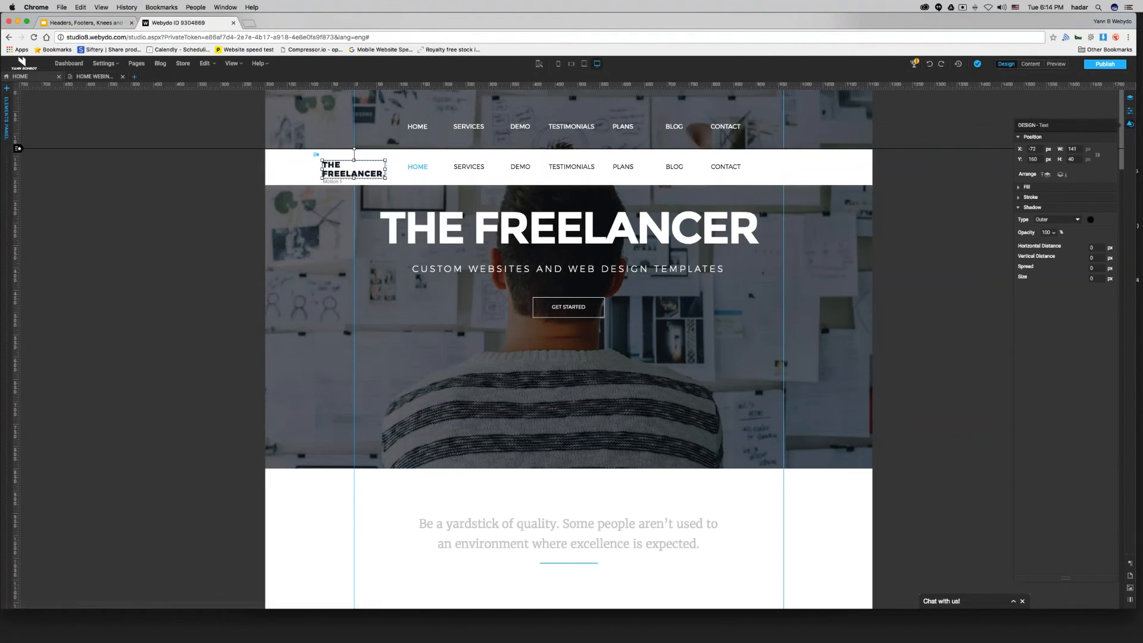
# Paste the logo text onto the working page's canvas.
pyautogui.click(96, 77)
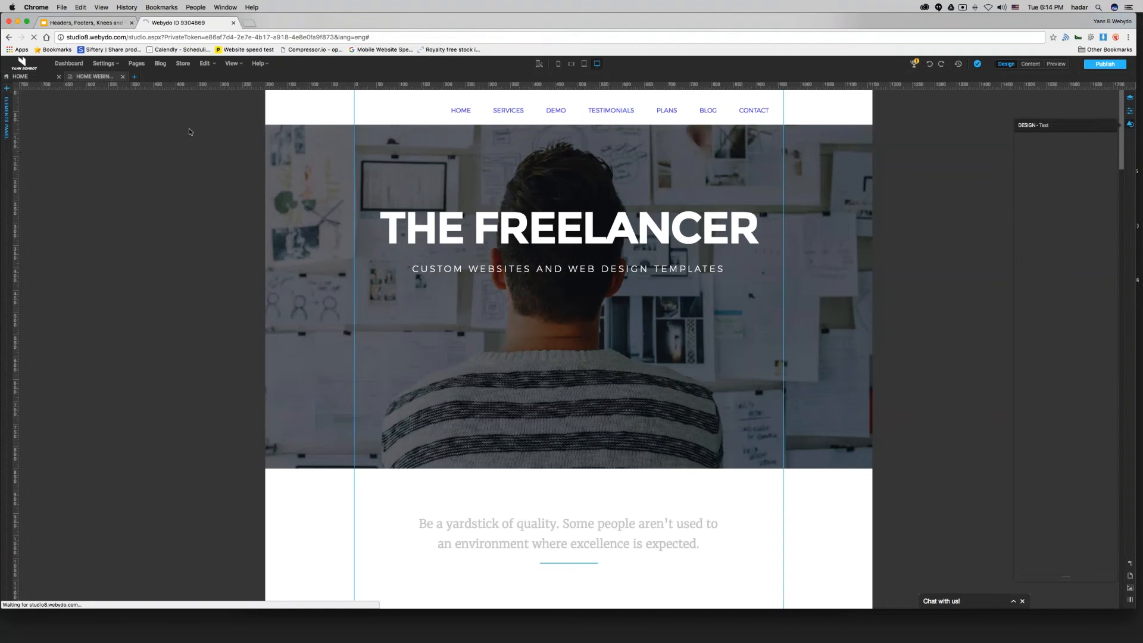
pyautogui.rightClick(166, 135)
pyautogui.click(184, 166)
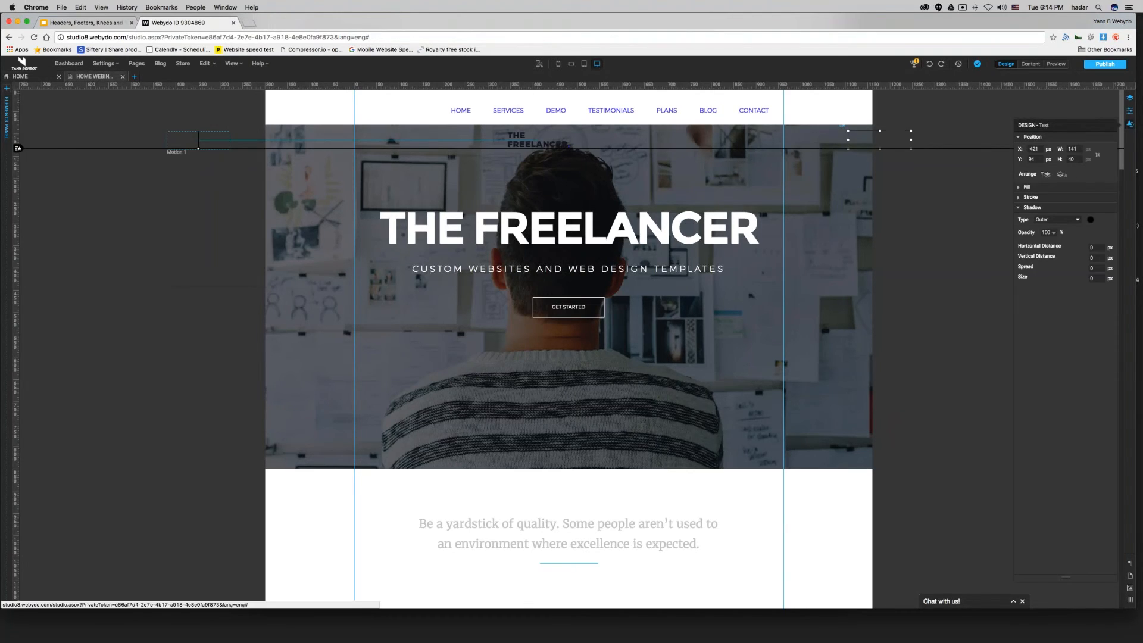
# Remove the logo's parallax animation and move it onto the page at about X 11, Y 160.
pyautogui.rightClick(198, 146)
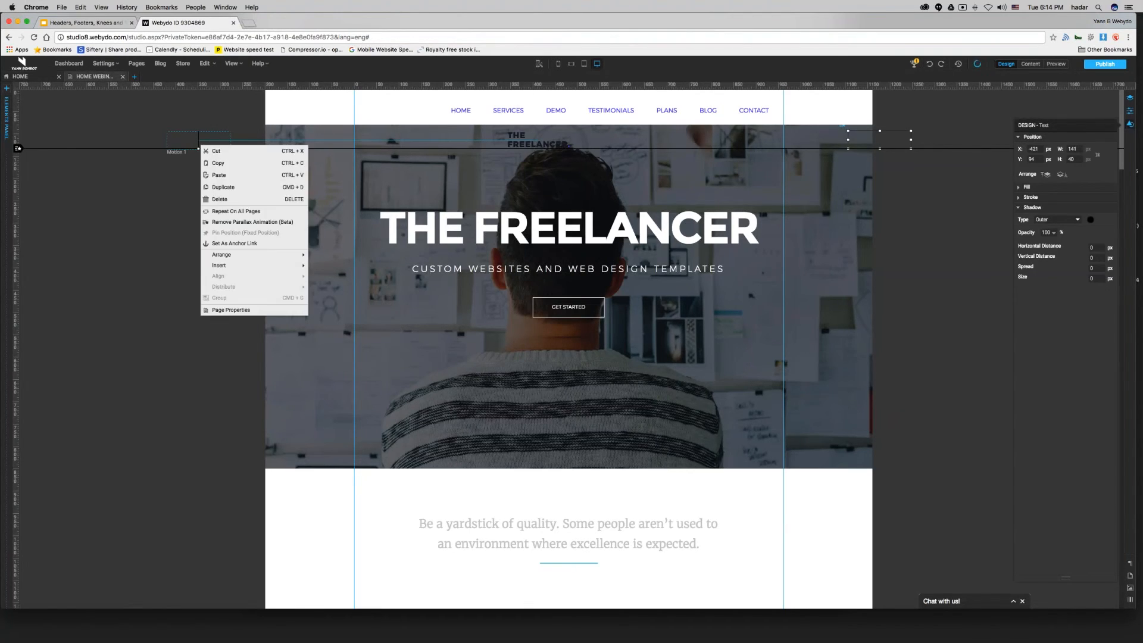
pyautogui.click(224, 222)
pyautogui.moveTo(197, 141); pyautogui.dragTo(388, 168)
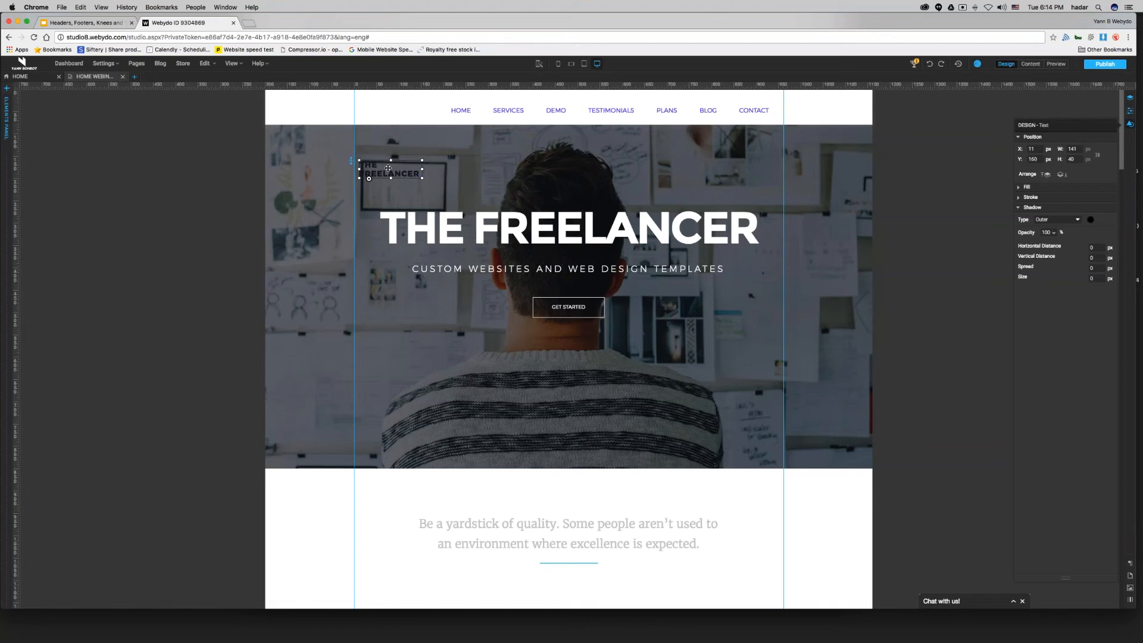
# Move the logo text into the white header bar's left end, at about X 1, Y 26.
pyautogui.rightClick(387, 172)
pyautogui.click(403, 261)
pyautogui.moveTo(391, 167); pyautogui.dragTo(388, 104)
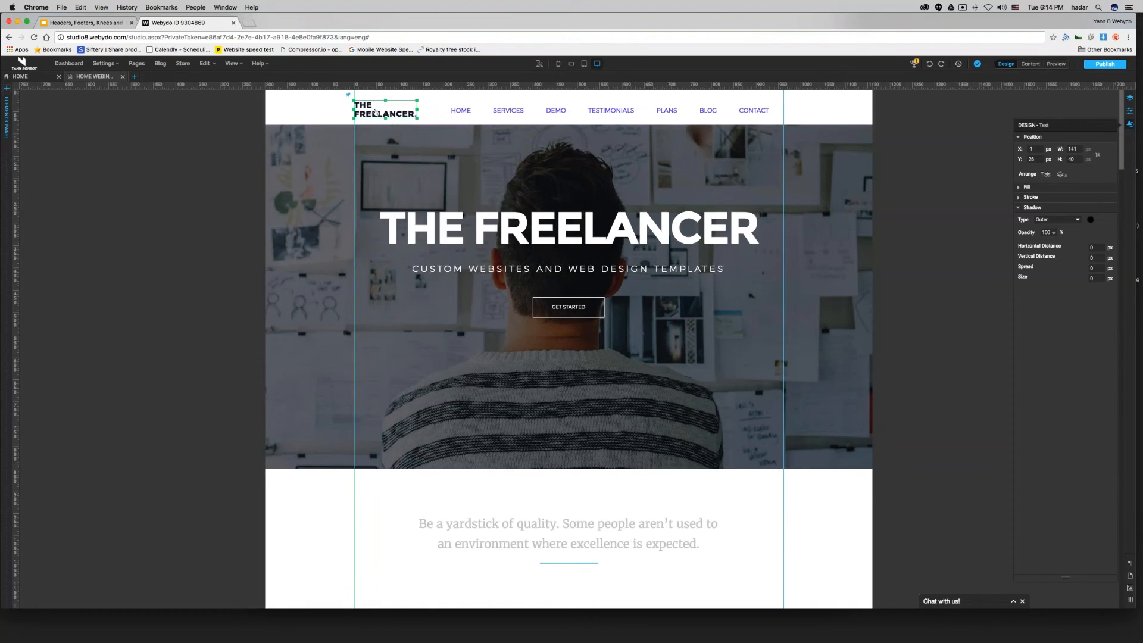
# Open the logo text's font colour and copy its hex code 1A1D2B.
pyautogui.doubleClick(369, 116)
pyautogui.press('super+a')
pyautogui.click(1101, 166)
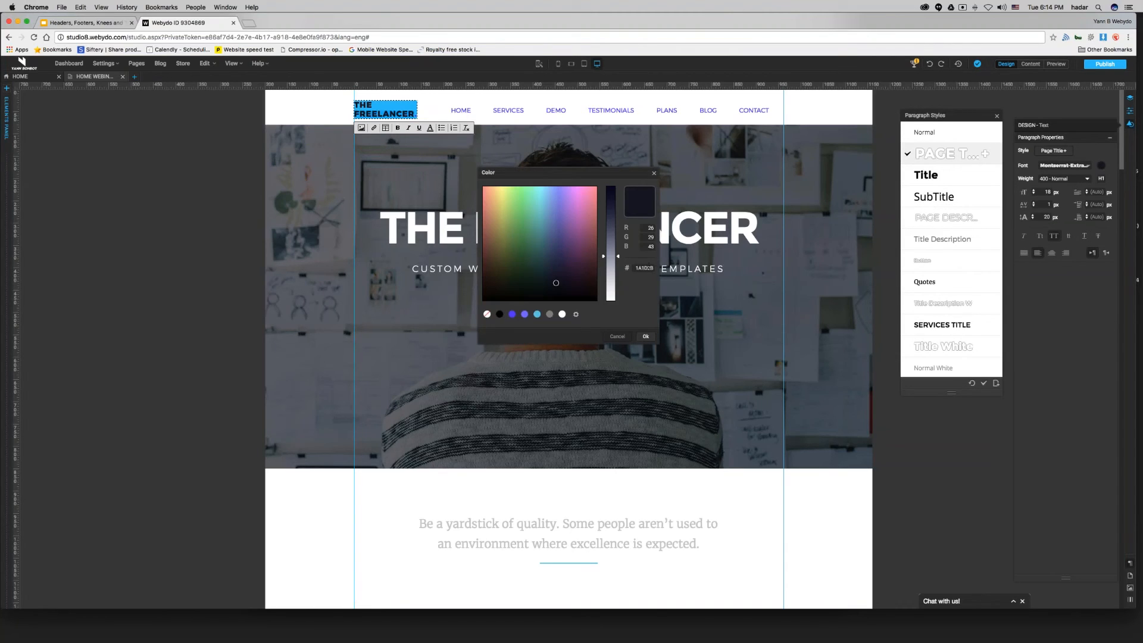
pyautogui.doubleClick(645, 268)
pyautogui.press('super+c')
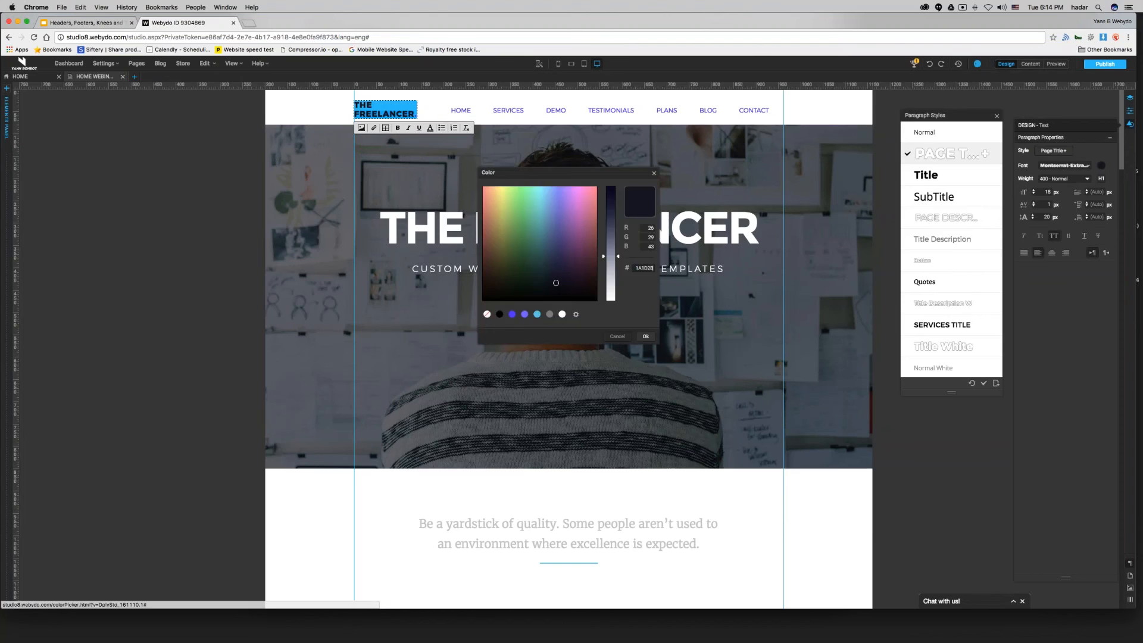
pyautogui.click(645, 336)
# Select the navigation menu and paste 1A1D2B as its Normal-state stroke colour.
pyautogui.click(467, 109)
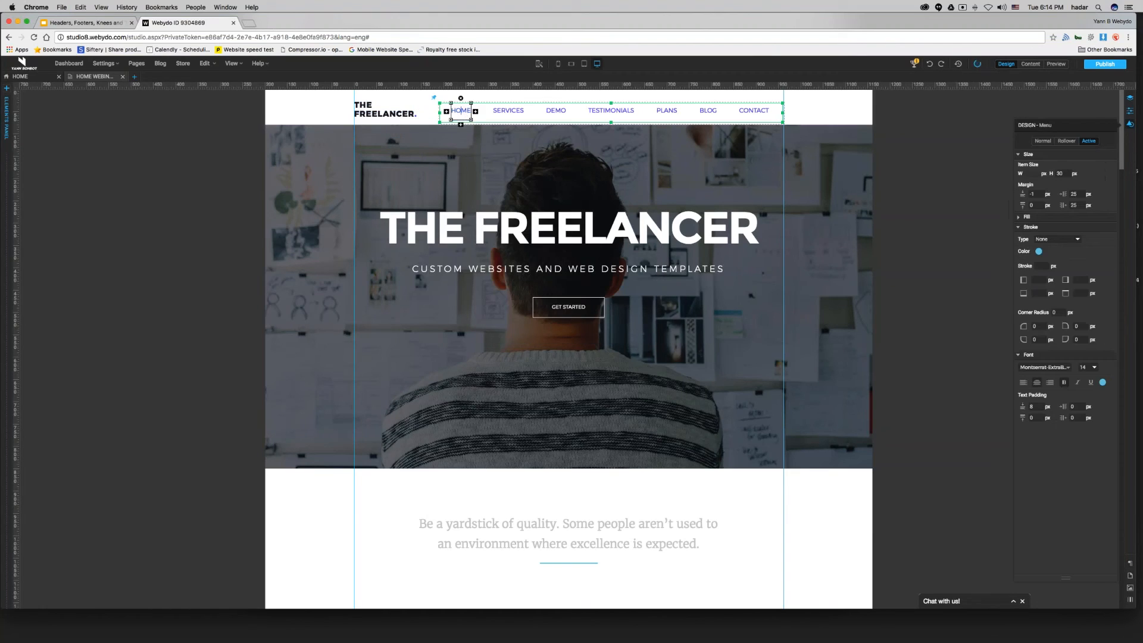
pyautogui.click(1043, 141)
pyautogui.click(1040, 268)
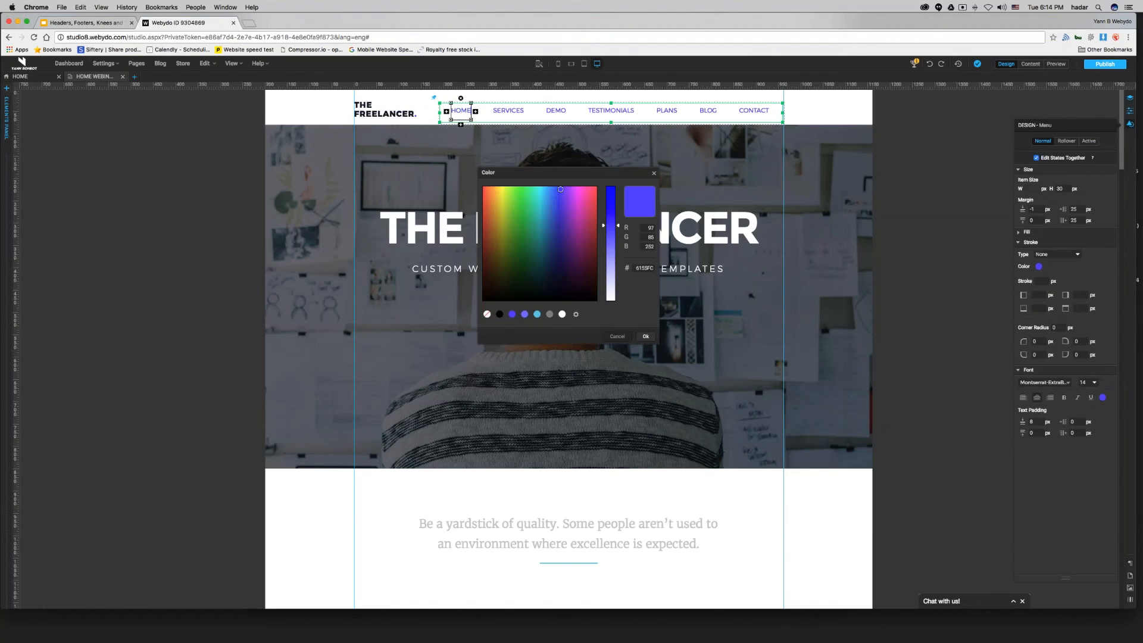
pyautogui.doubleClick(645, 268)
pyautogui.press('super+v')
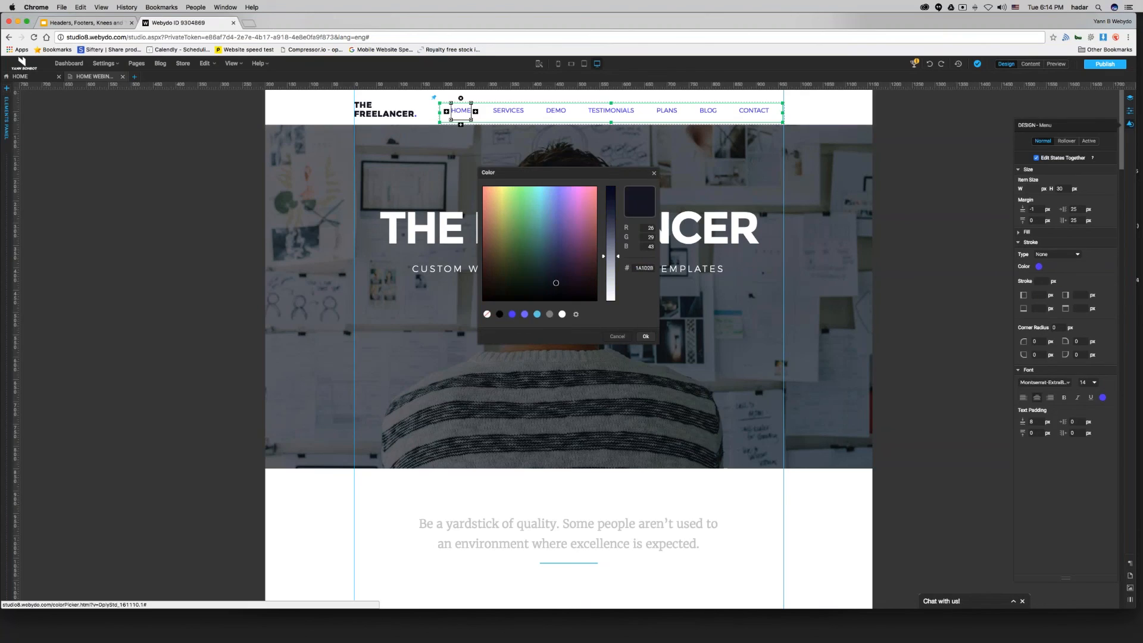
pyautogui.click(646, 337)
# Set the menu's Normal-state font colour to 1A1D2B.
pyautogui.click(1103, 398)
pyautogui.doubleClick(645, 268)
pyautogui.press('super+v')
pyautogui.click(646, 337)
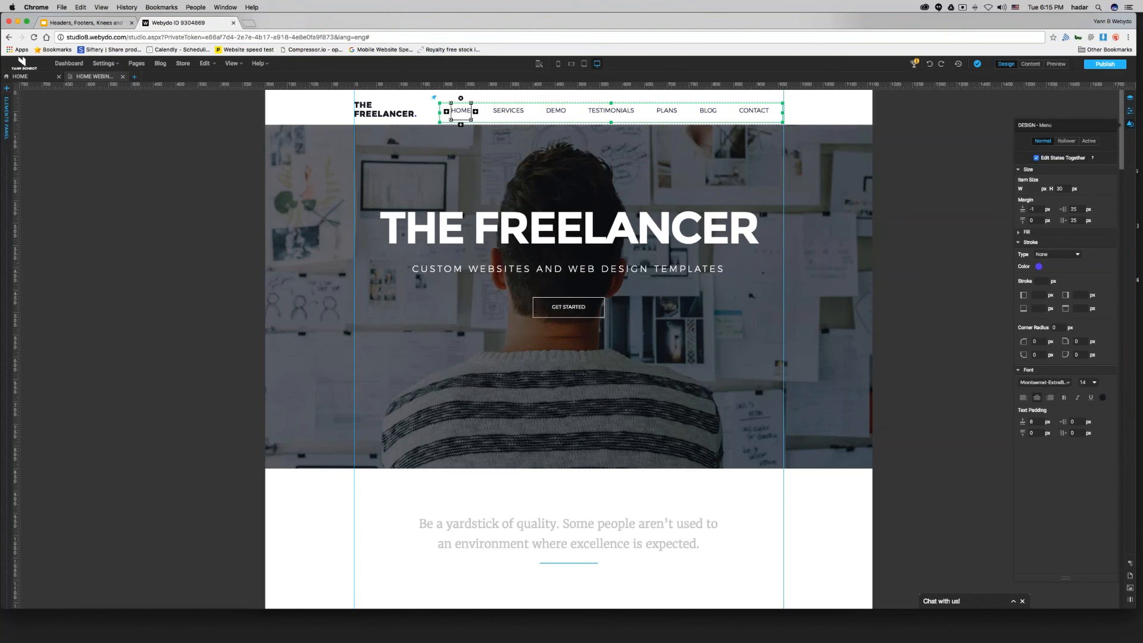
# Set the menu's Rollover-state font colour to the light blue swatch 6ACFE8.
pyautogui.click(1067, 141)
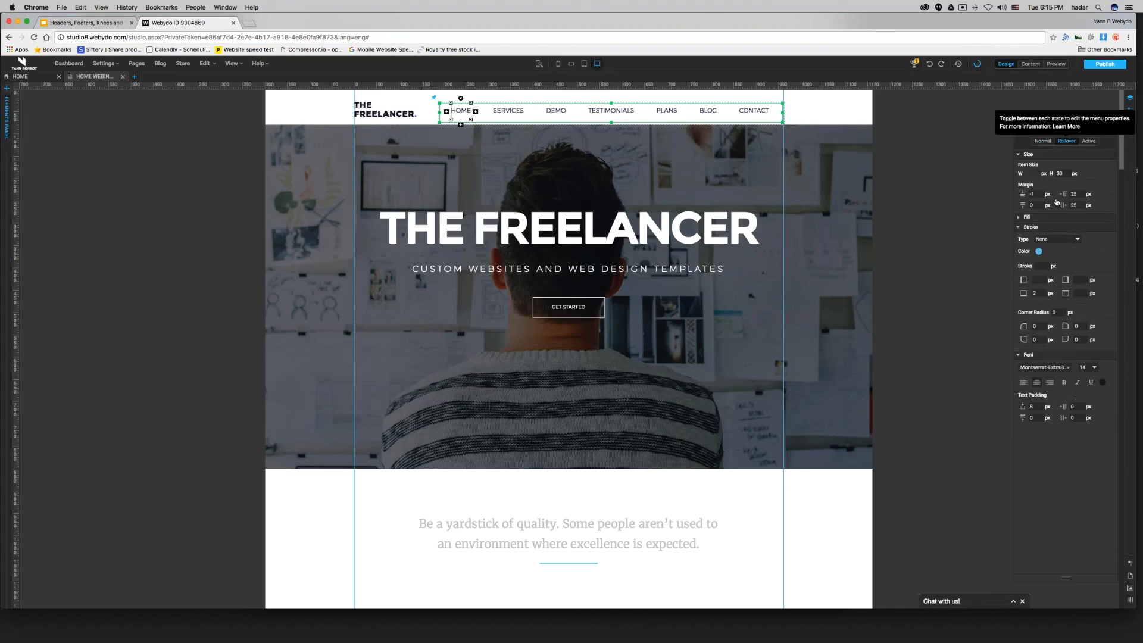
pyautogui.click(1102, 383)
pyautogui.click(538, 315)
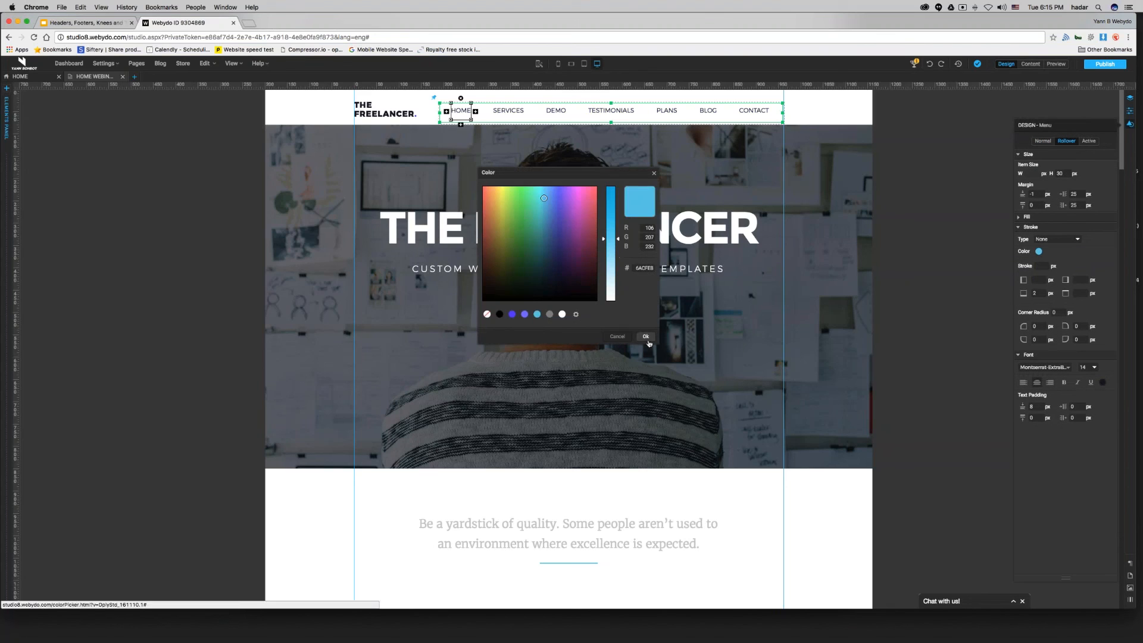
pyautogui.click(646, 336)
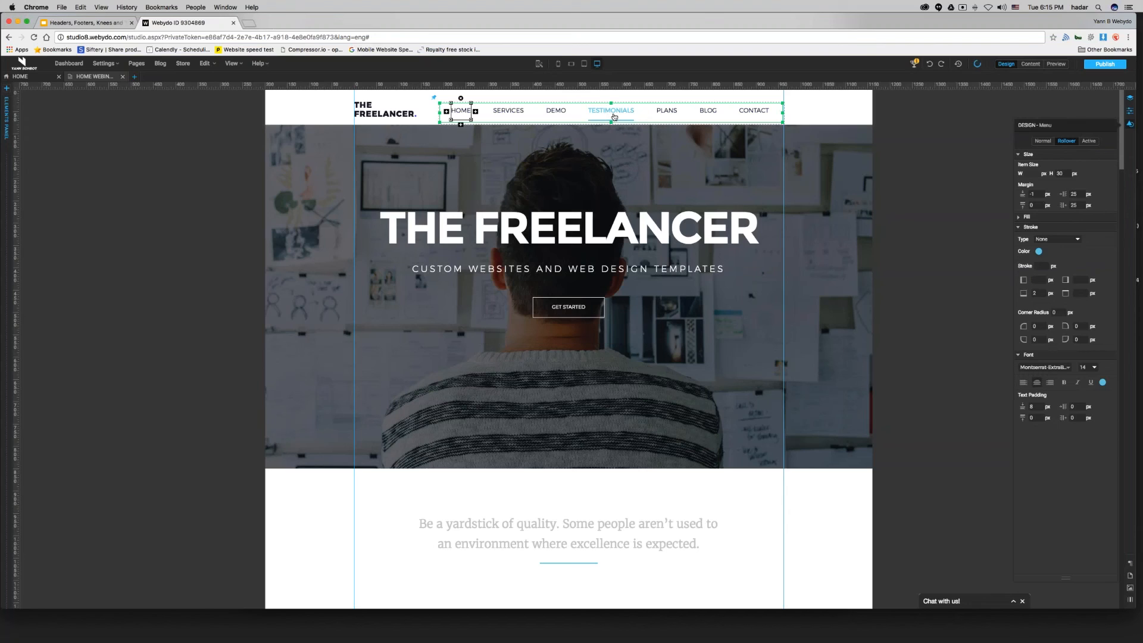
# Set the menu's Active-state font colour to the same light blue swatch 6ACFE8.
pyautogui.click(1089, 141)
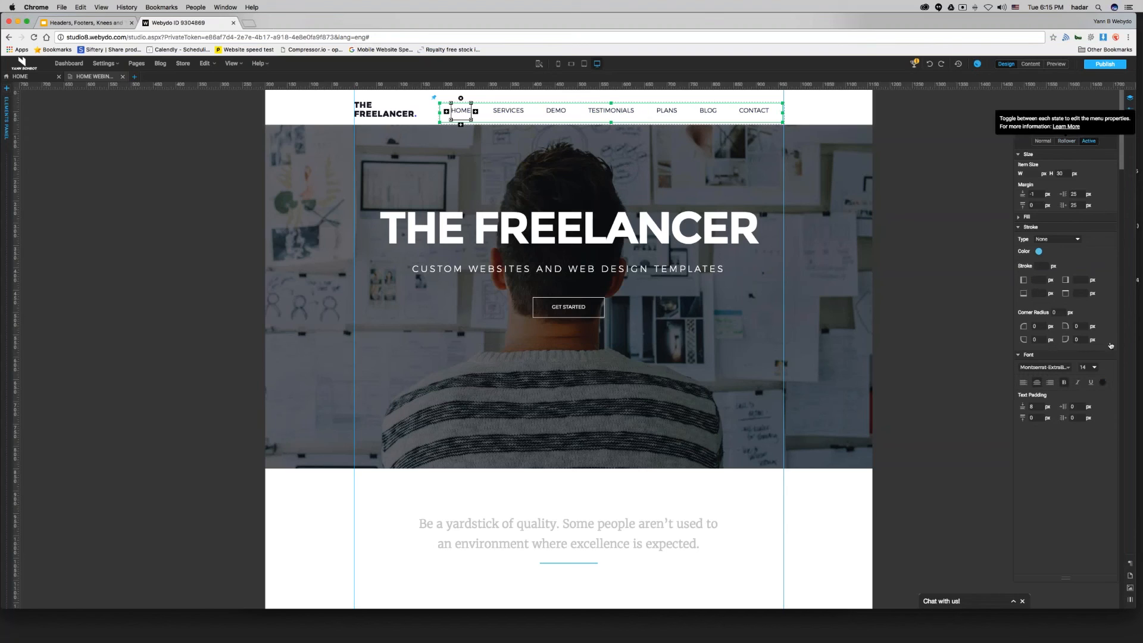
pyautogui.click(1103, 383)
pyautogui.click(538, 315)
pyautogui.click(646, 336)
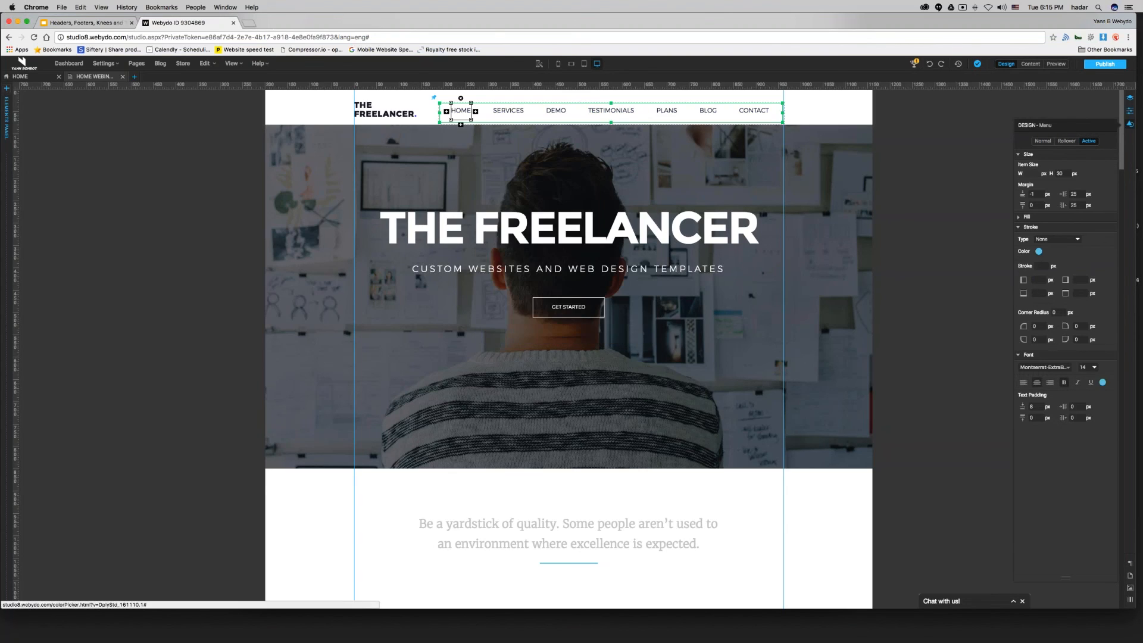